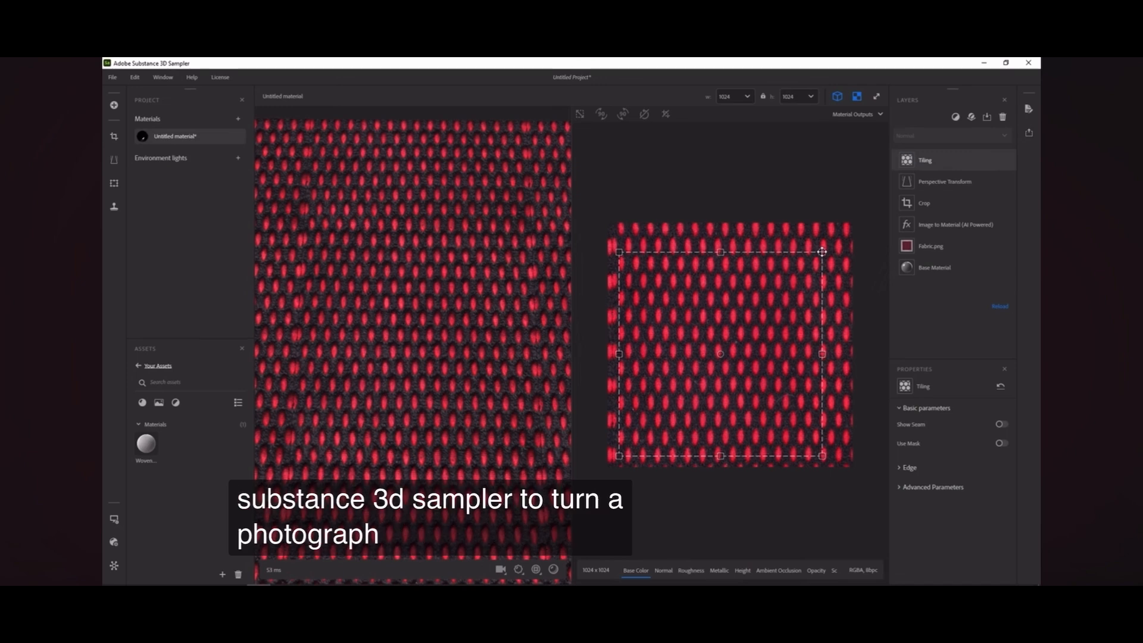
Step: Reposition the Tiling frame over the red fabric weave to adjust the repeated area
left_click_drag(723, 349, 729, 346)
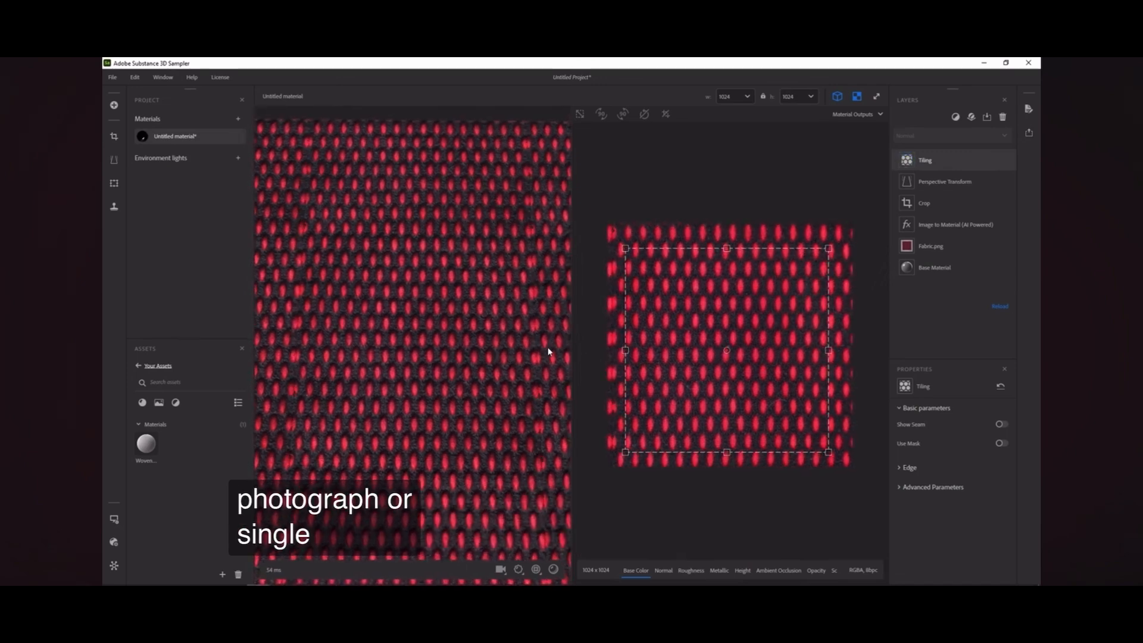
left_click_drag(625, 350, 629, 351)
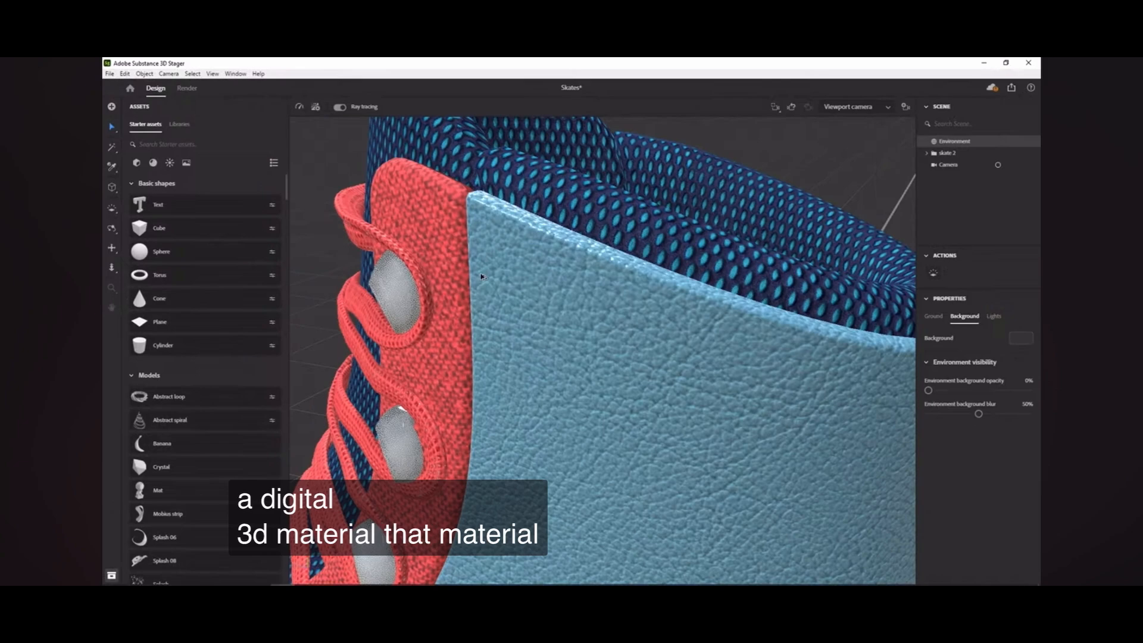
Step: Examine the fabric and leather materials on the skate boot from several angles in Substance 3D Stager and Substance 3D Painter
right_click_drag(481, 277, 576, 321)
scroll(576, 321, "down", 7)
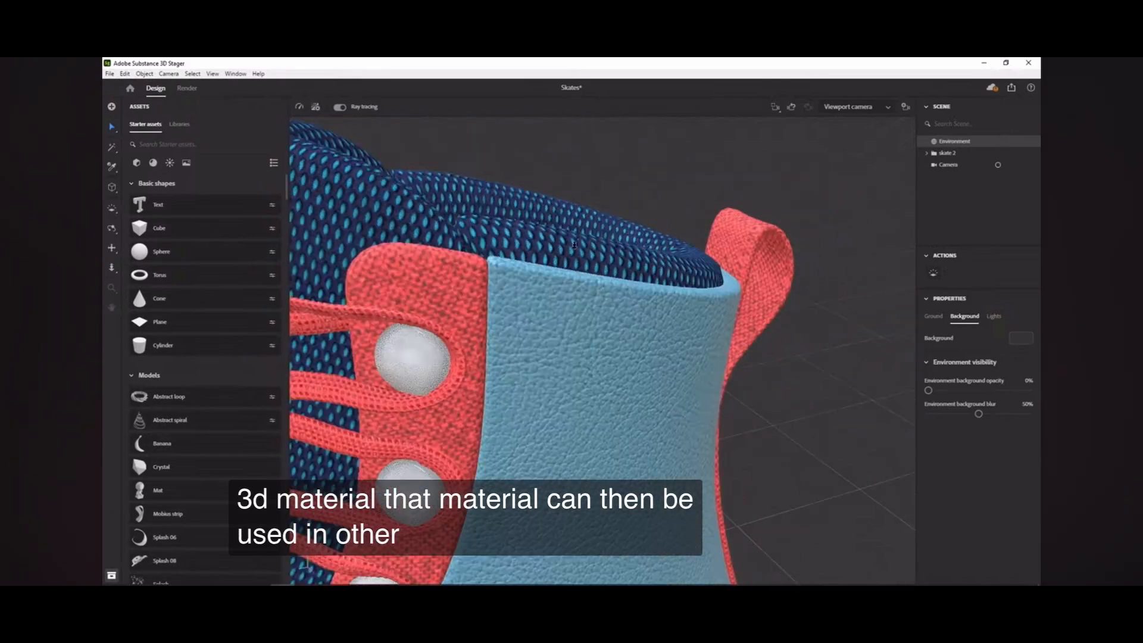
right_click_drag(569, 232, 597, 231)
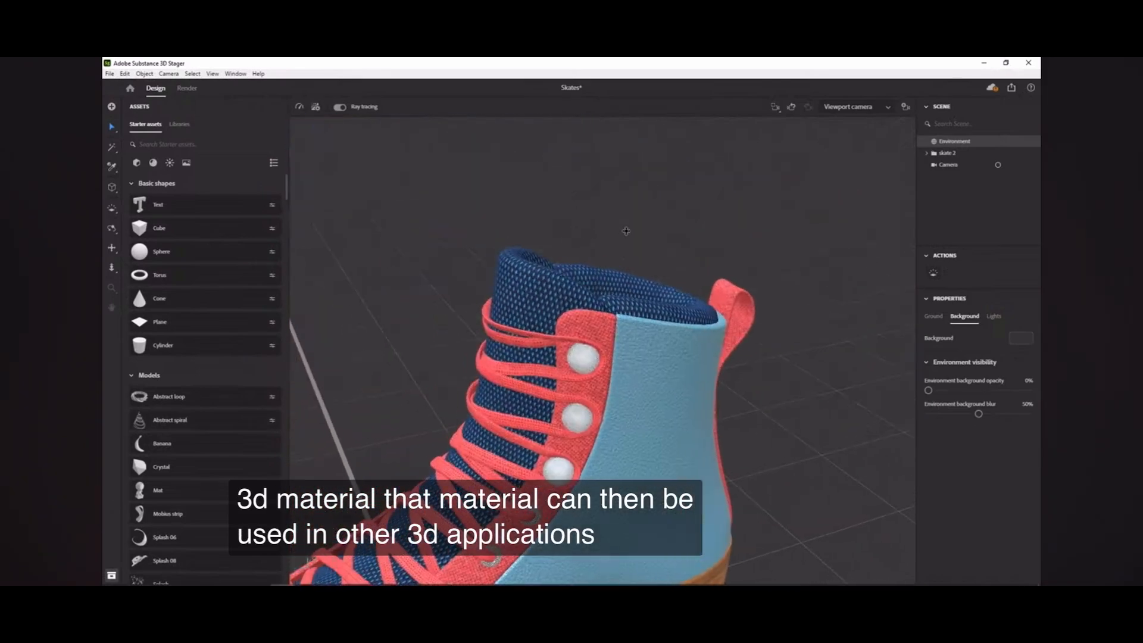
scroll(613, 244, "up", 3)
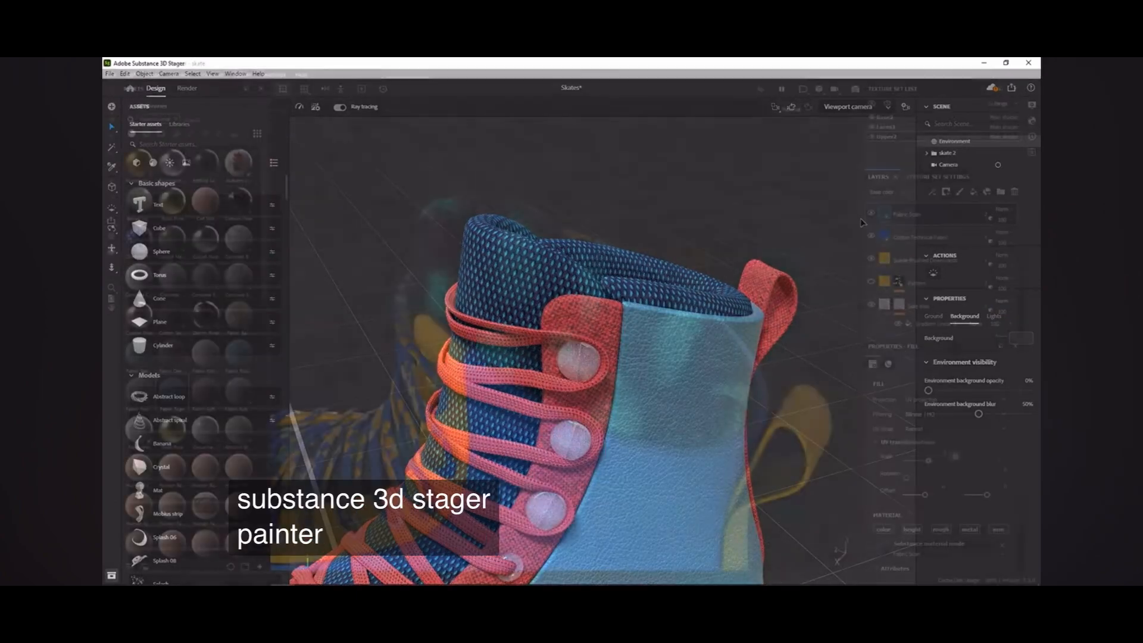
left_click_drag(516, 375, 626, 340, "alt")
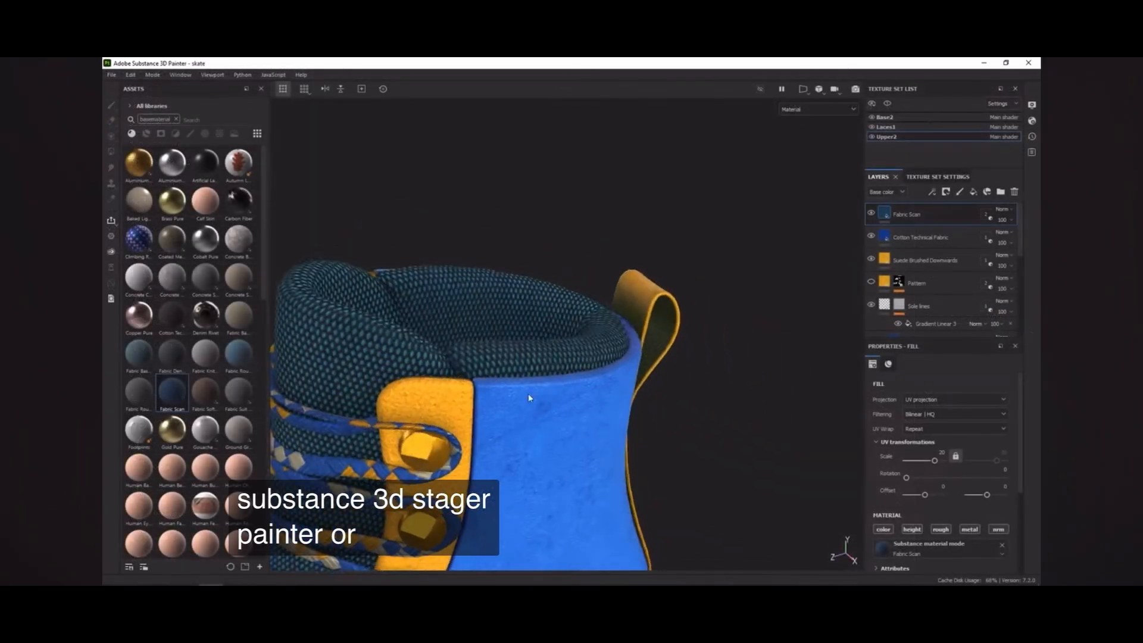
middle_click_drag(531, 395, 692, 283, "alt")
mouse_move(655, 334)
left_mouse_down("alt")
mouse_move(681, 326)
mouse_move(661, 351)
mouse_move(576, 335)
left_mouse_up("alt")
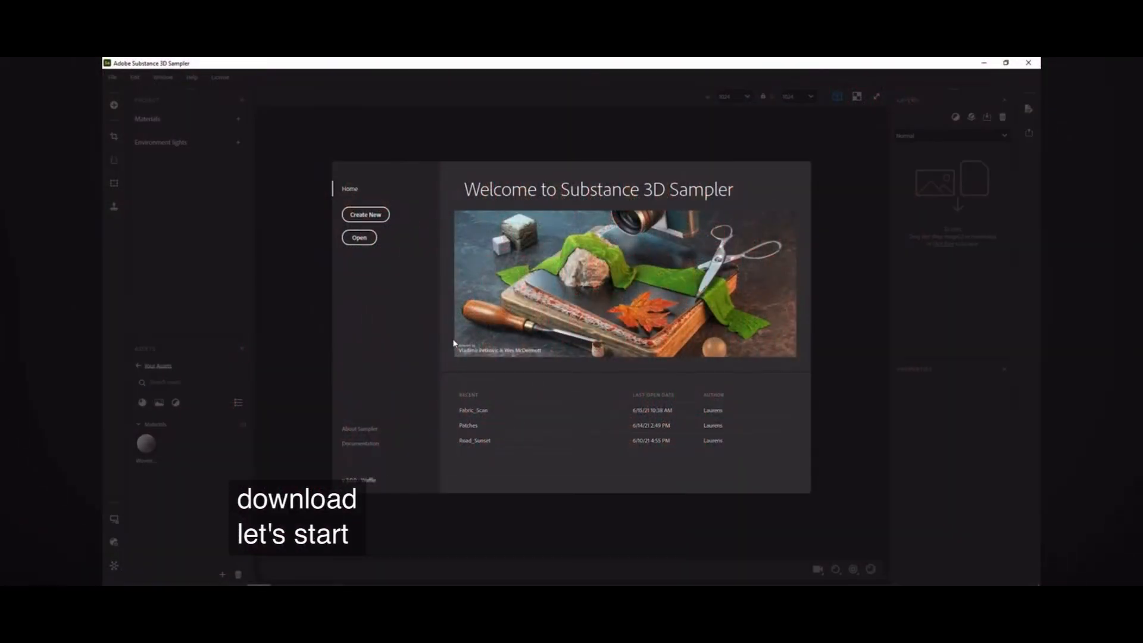
Step: Create a new project in Substance 3D Sampler and import Fabric.png from the Image folder in the file explorer
left_click(365, 215)
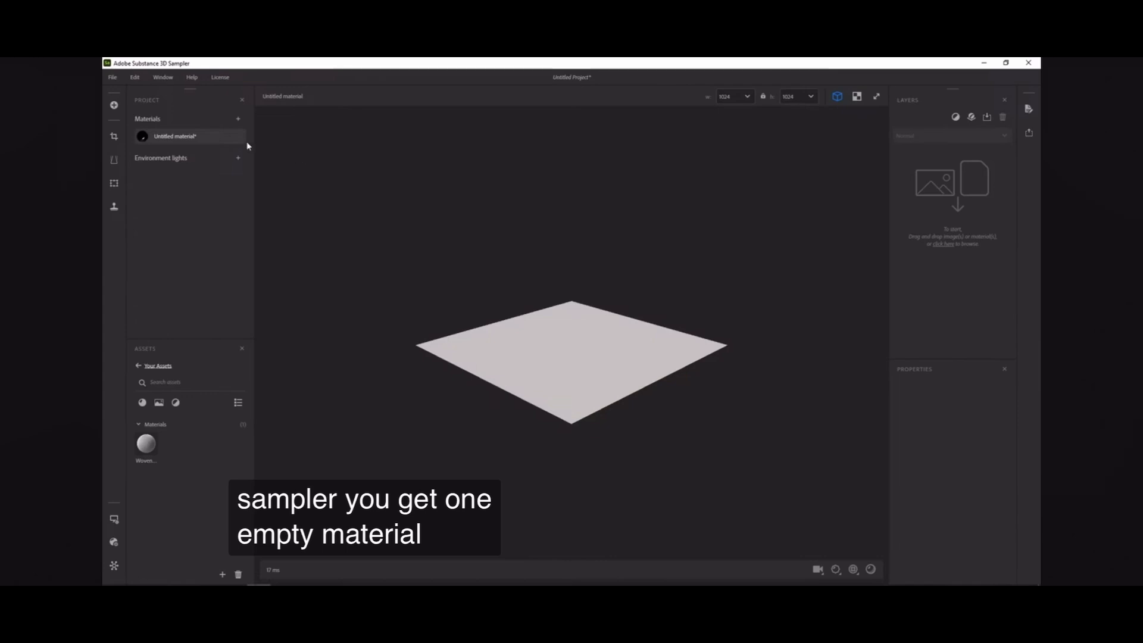
mouse_move(208, 137)
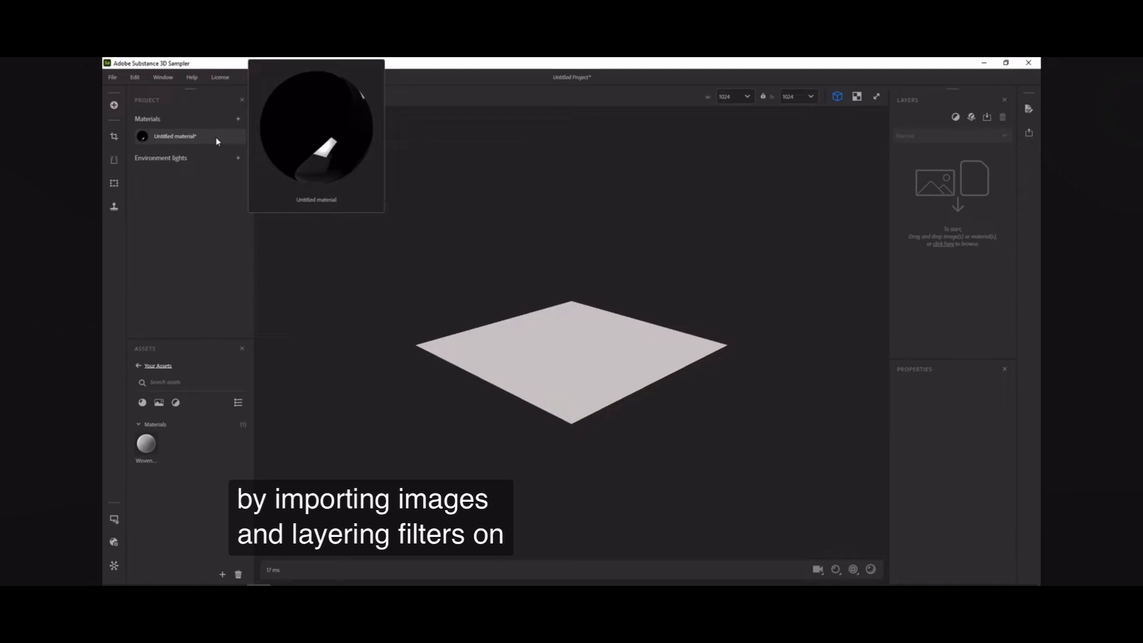
key("alt+Tab")
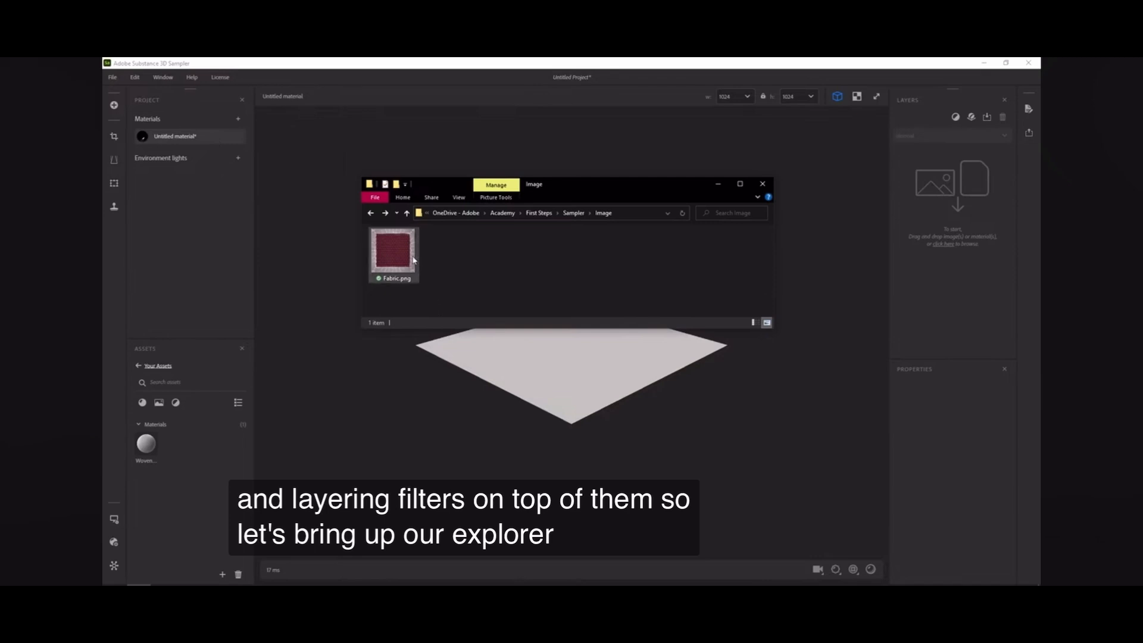
left_click_drag(400, 254, 850, 280)
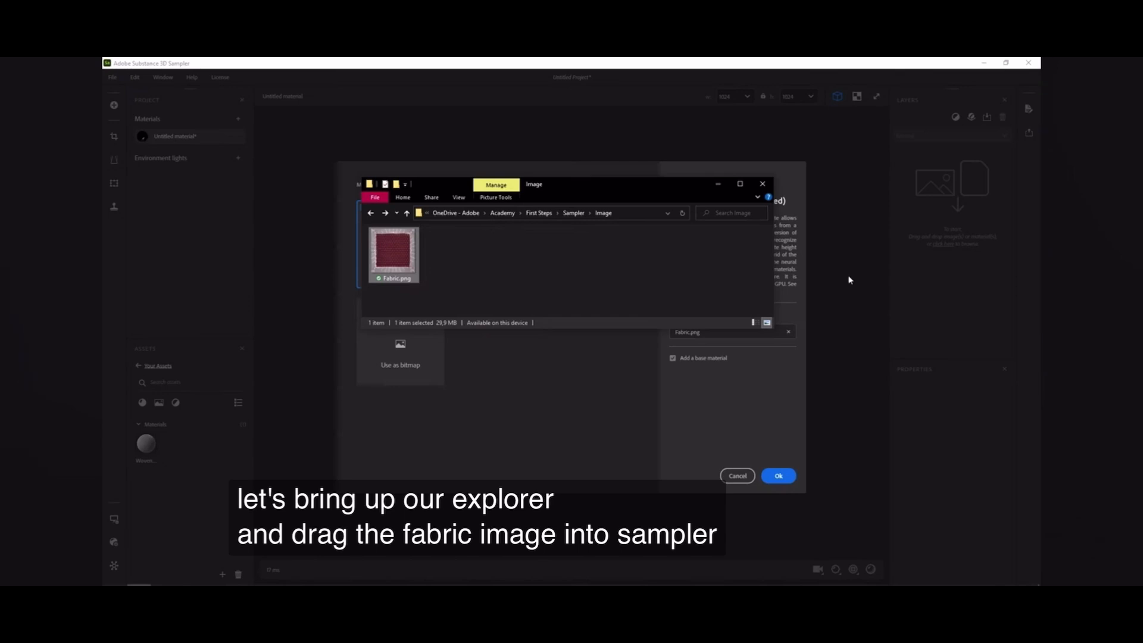
left_click(549, 399)
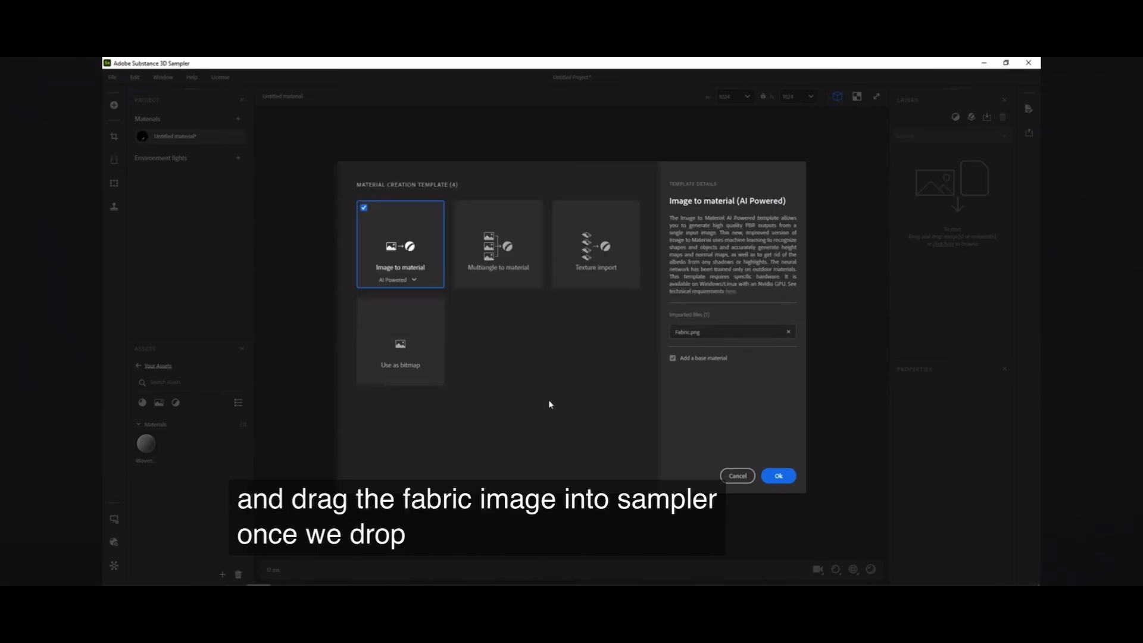
Step: Generate the material from Fabric.png using the AI Powered Image to material template with a base material added
left_click(417, 281)
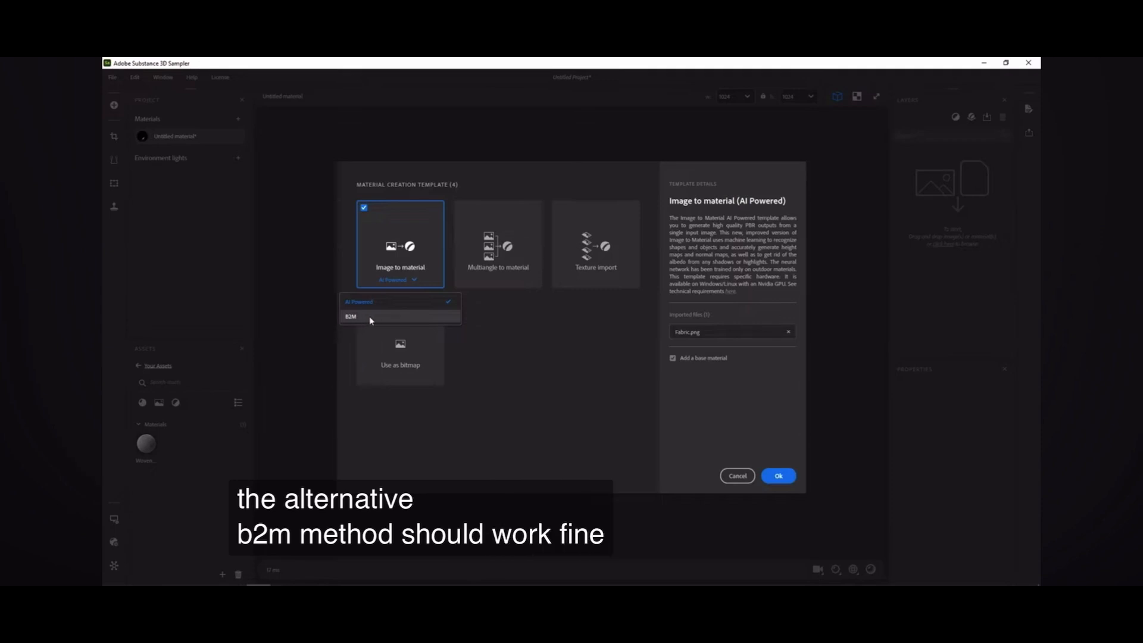
left_click(560, 404)
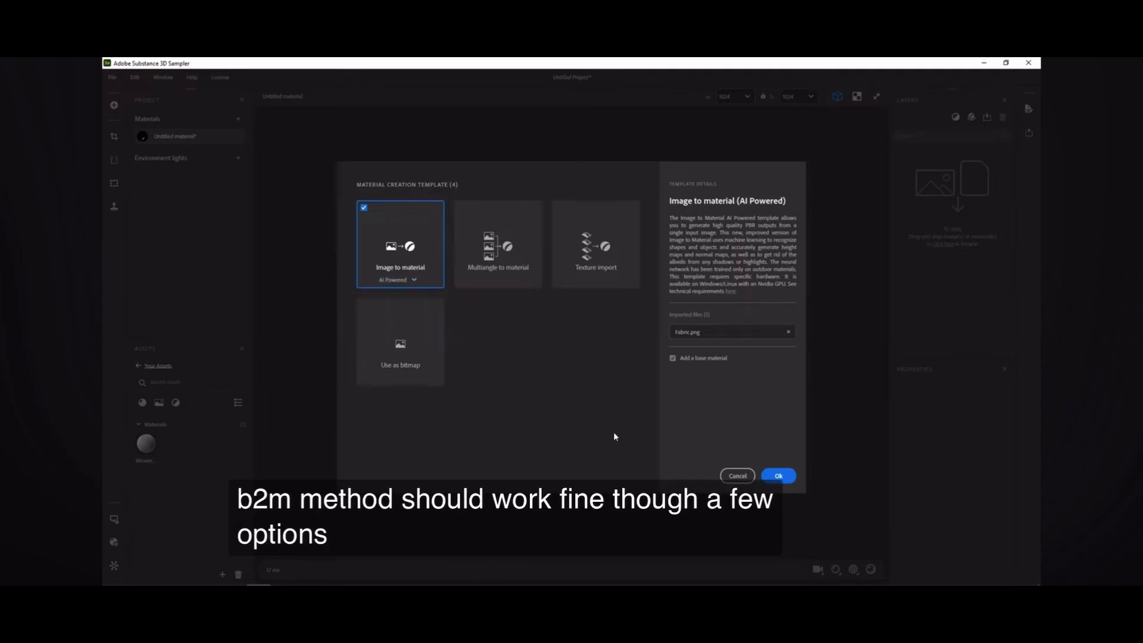
left_click(787, 476)
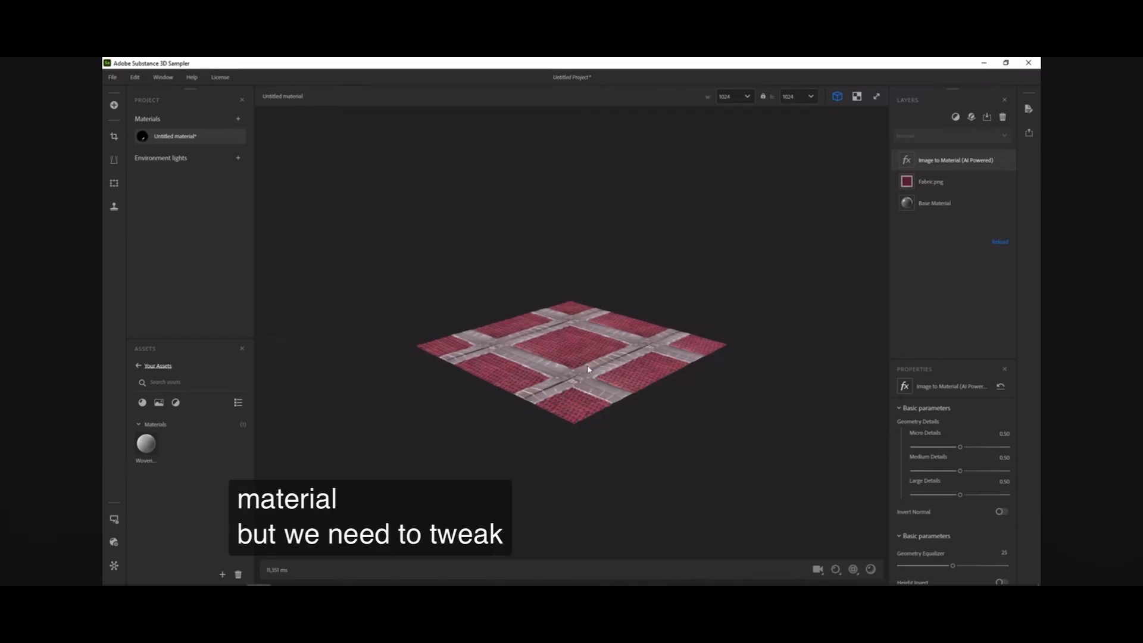
Step: Inspect the fabric relief up close and enable Height Invert on the Image to Material layer
left_click_drag(588, 369, 617, 384)
scroll(600, 388, "up", 5)
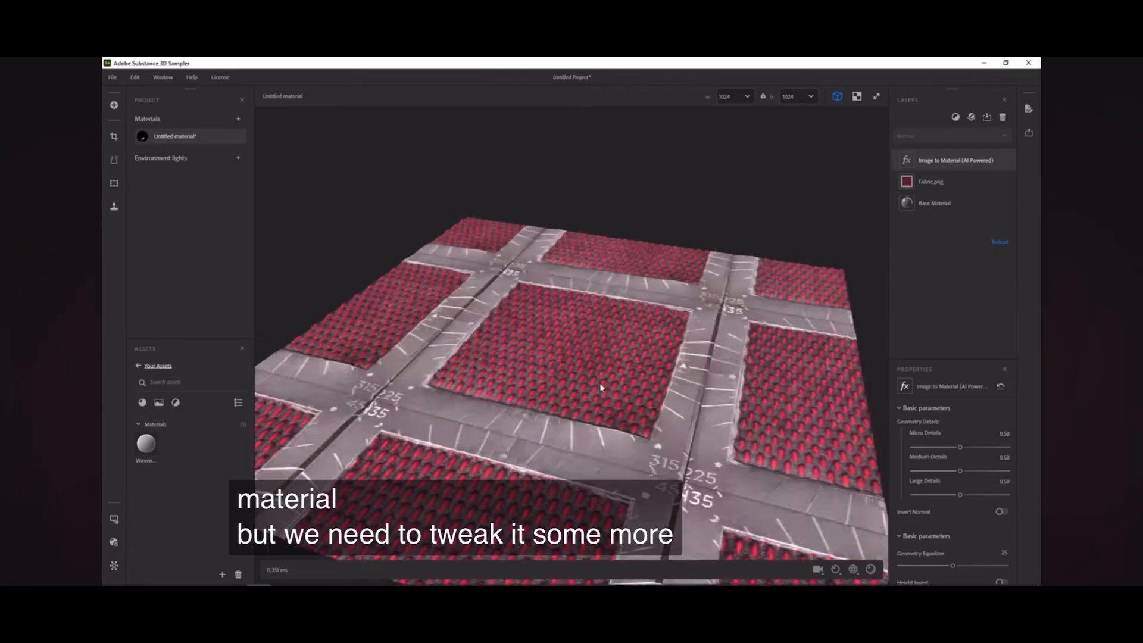
scroll(599, 383, "up", 10)
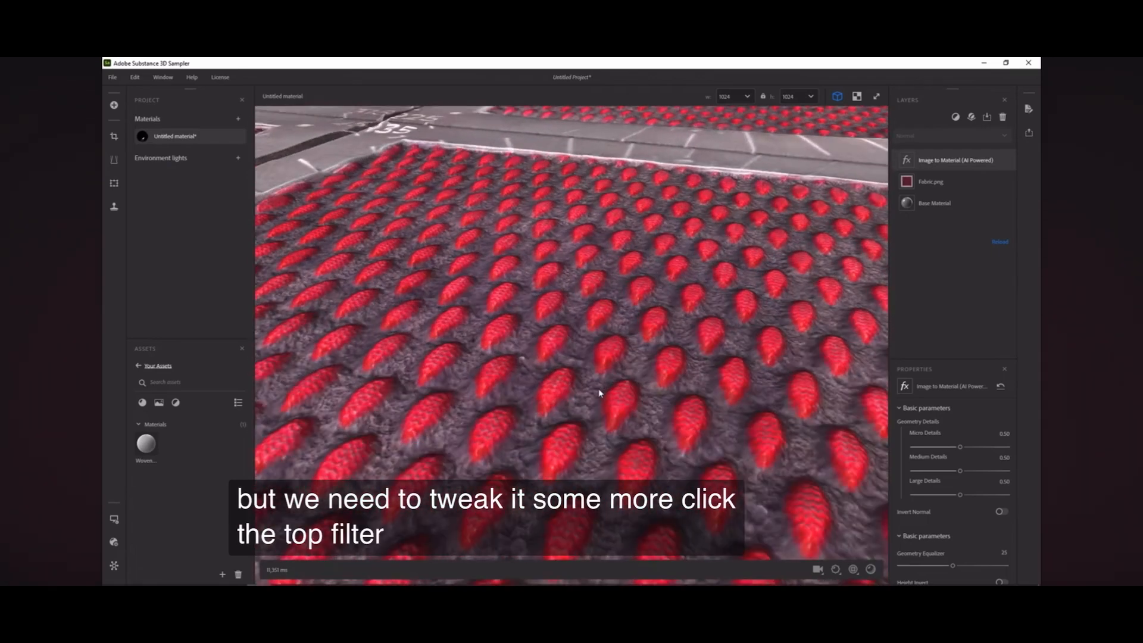
left_click_drag(600, 390, 582, 364)
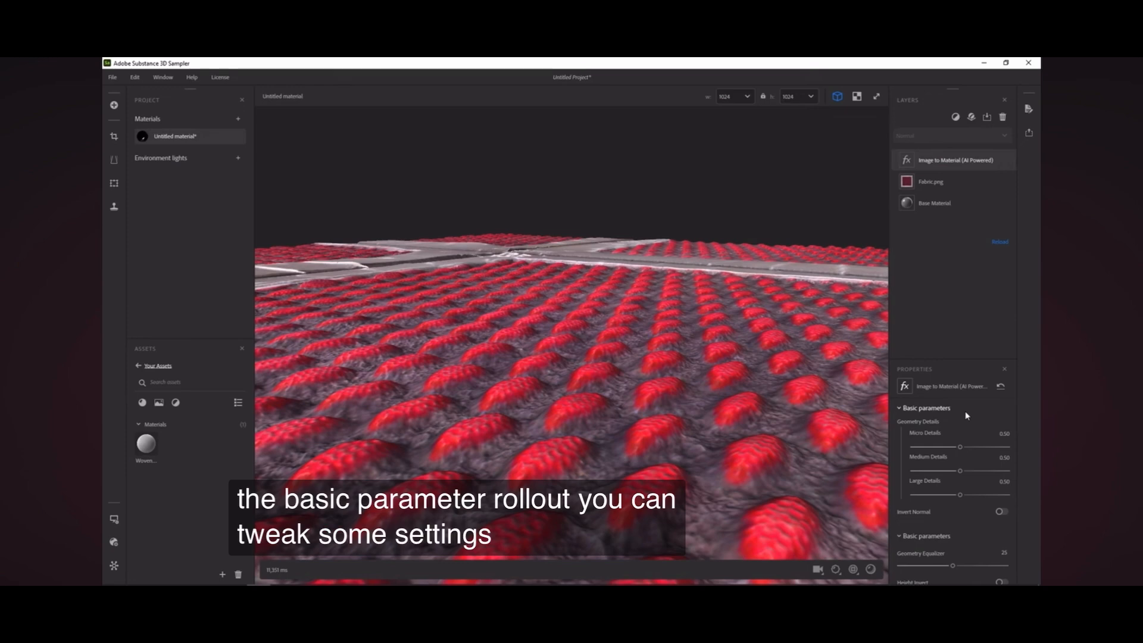
scroll(950, 435, "down", 2)
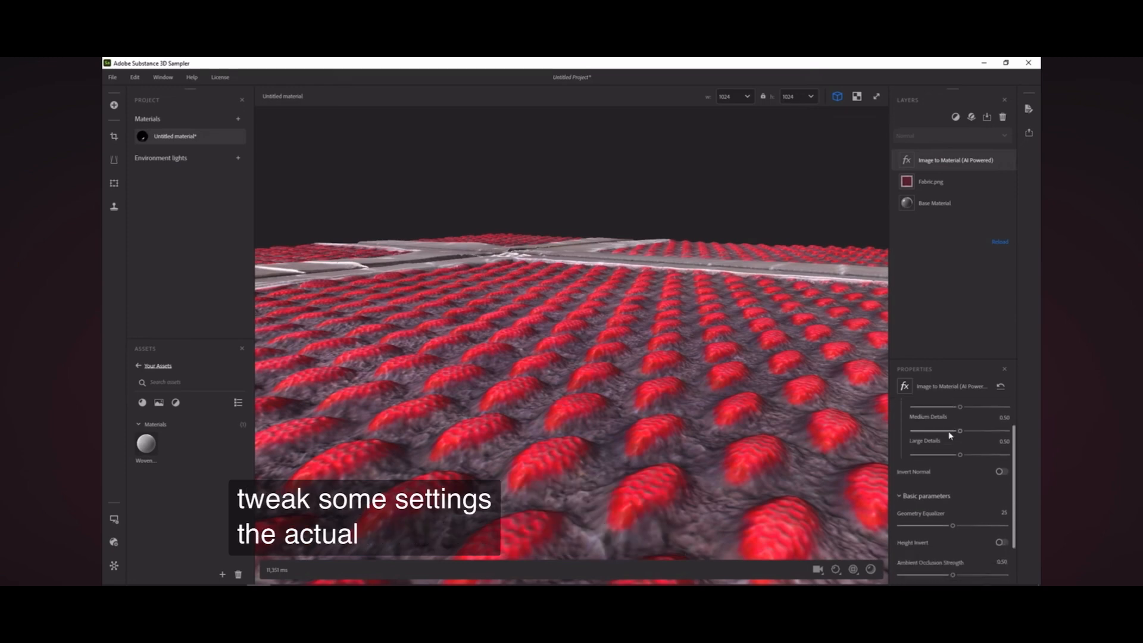
scroll(951, 435, "down", 3)
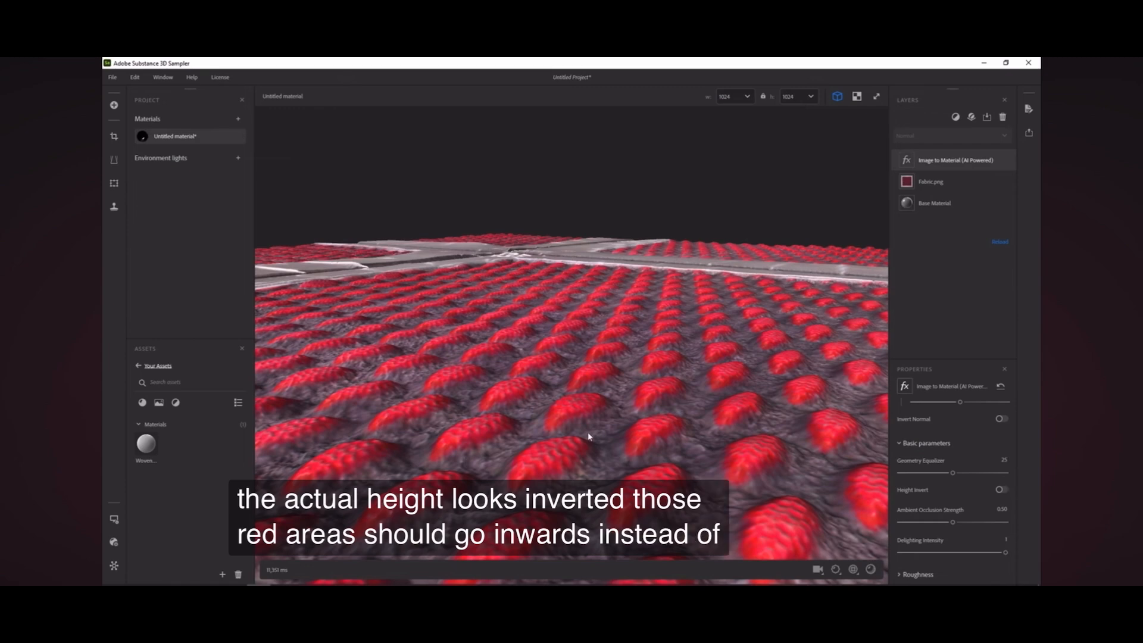
left_click(1004, 490)
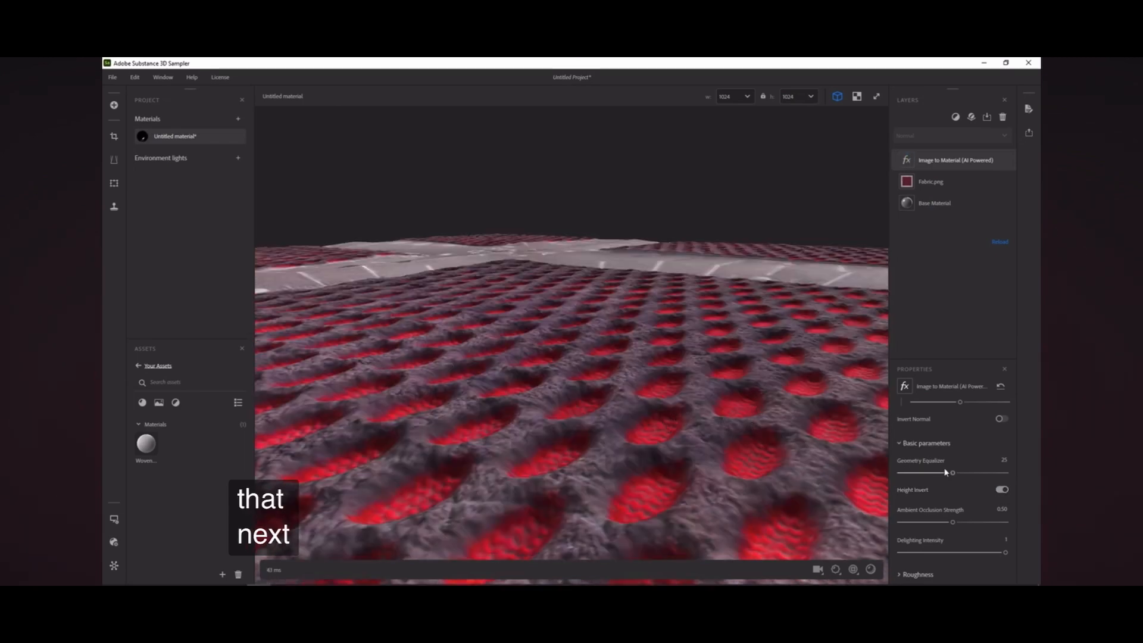
Step: Set the geometry details to 0.87 for Large Details, 0.65 for Medium Details and 0.84 for Micro Details
scroll(947, 469, "up", 2)
scroll(947, 472, "up", 1)
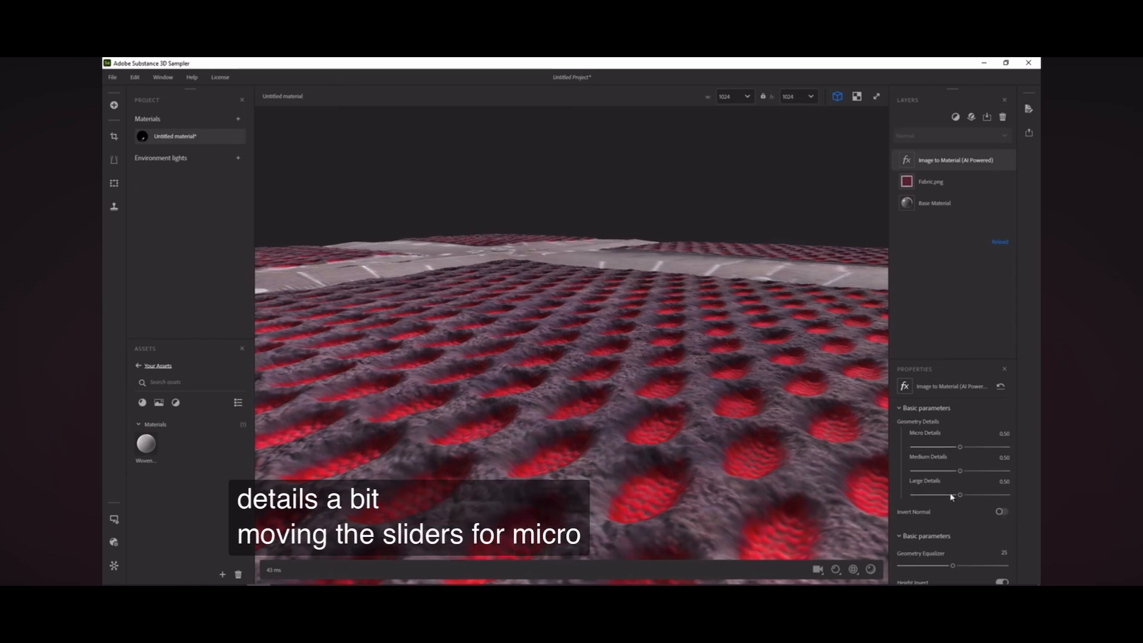
left_click_drag(961, 499, 996, 503)
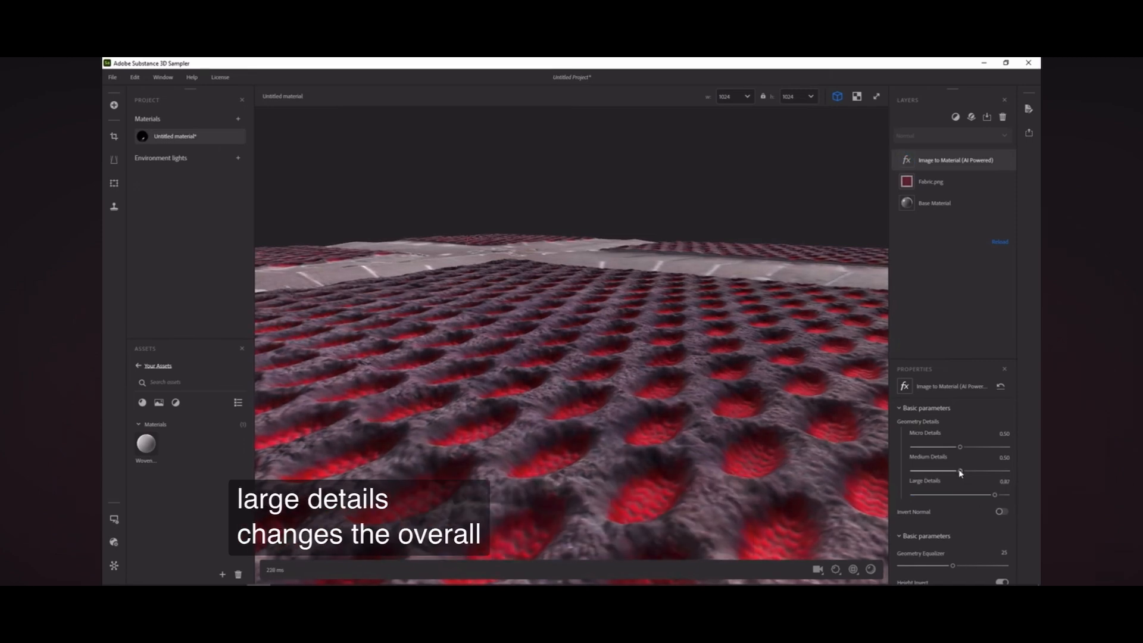
left_click_drag(960, 471, 992, 447)
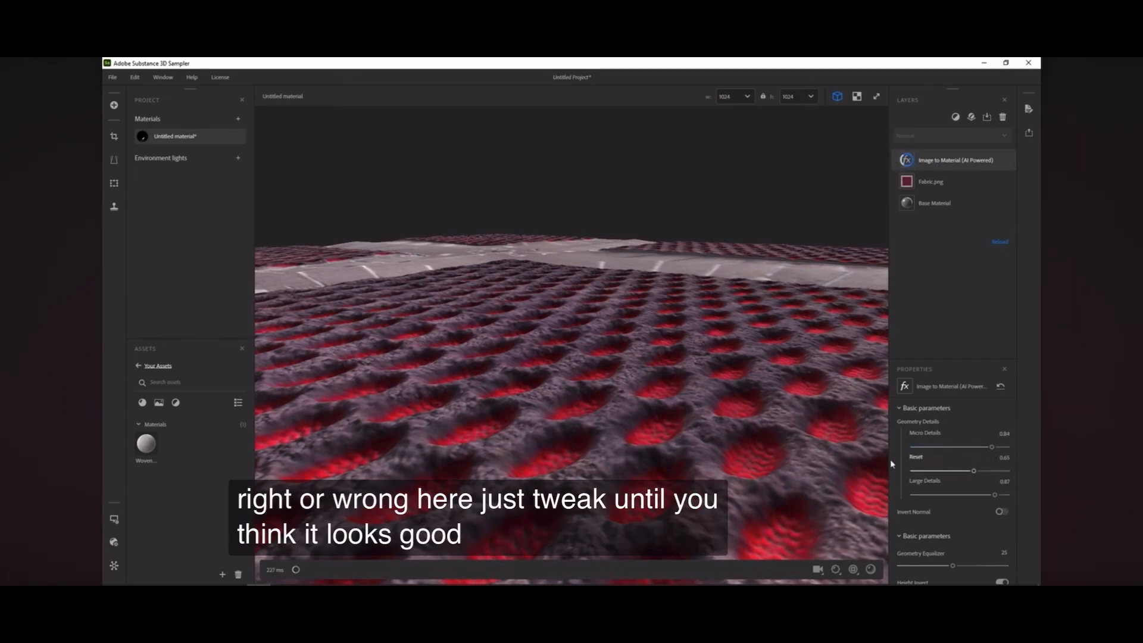
Step: Check the fabric's colours from above and set Delighting Intensity to 0.09
left_click_drag(572, 403, 752, 476)
left_click_drag(752, 477, 773, 495)
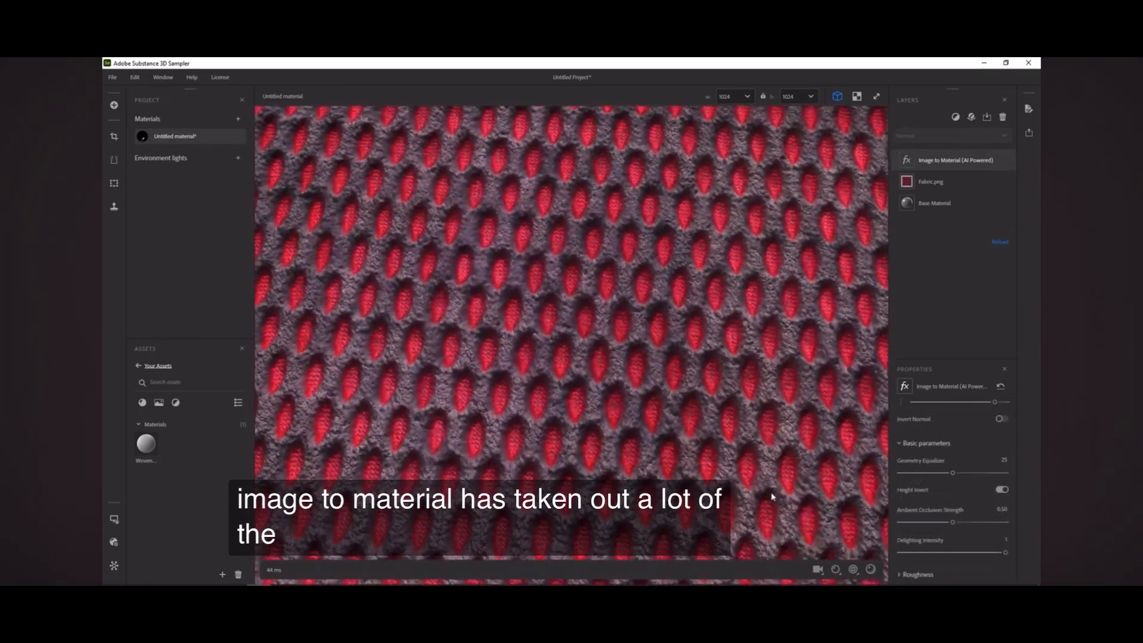
scroll(762, 485, "down", 5)
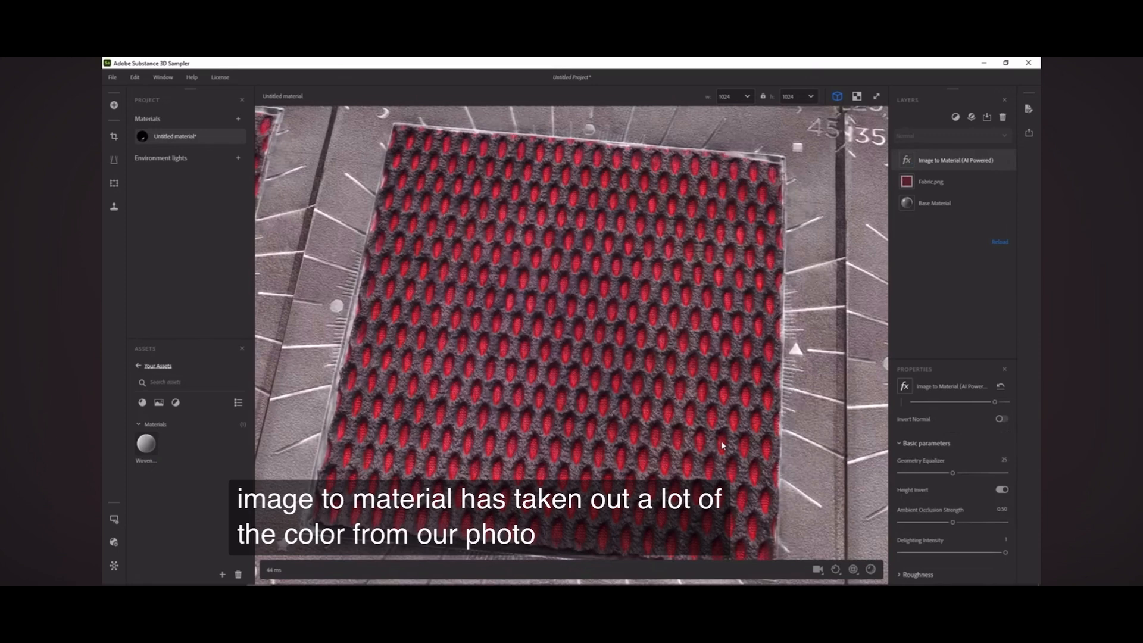
left_click_drag(722, 445, 736, 443)
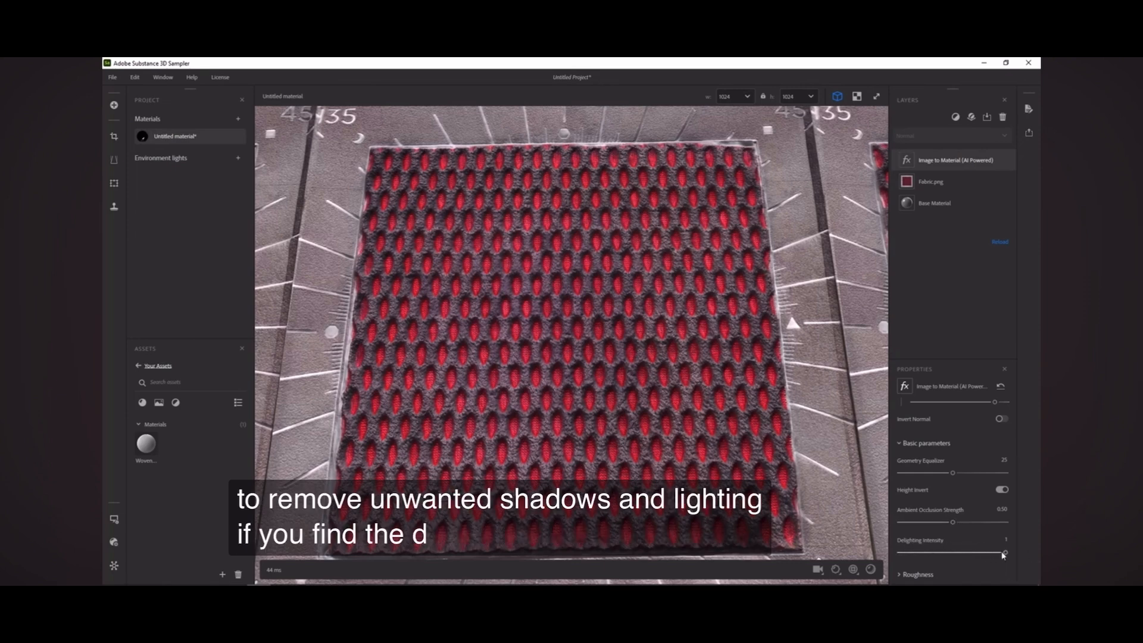
left_click_drag(1004, 553, 910, 560)
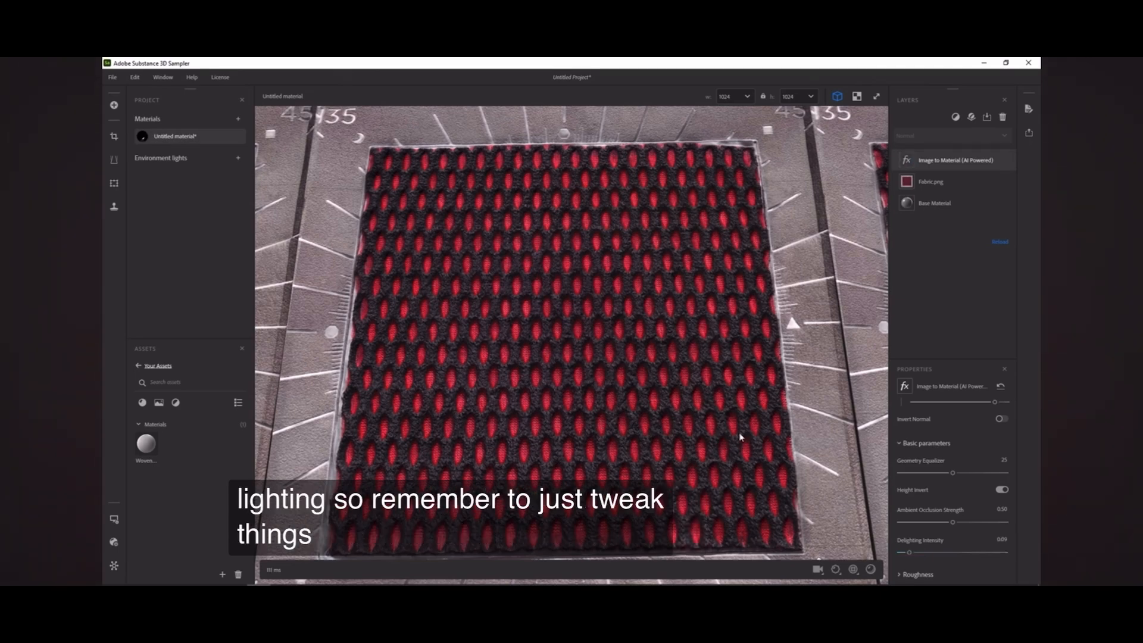
Step: Set the roughness Base Value to 0.55 and its Variations to 0.96 for the fabric's reflections
left_click_drag(741, 437, 577, 387)
scroll(549, 360, "up", 4)
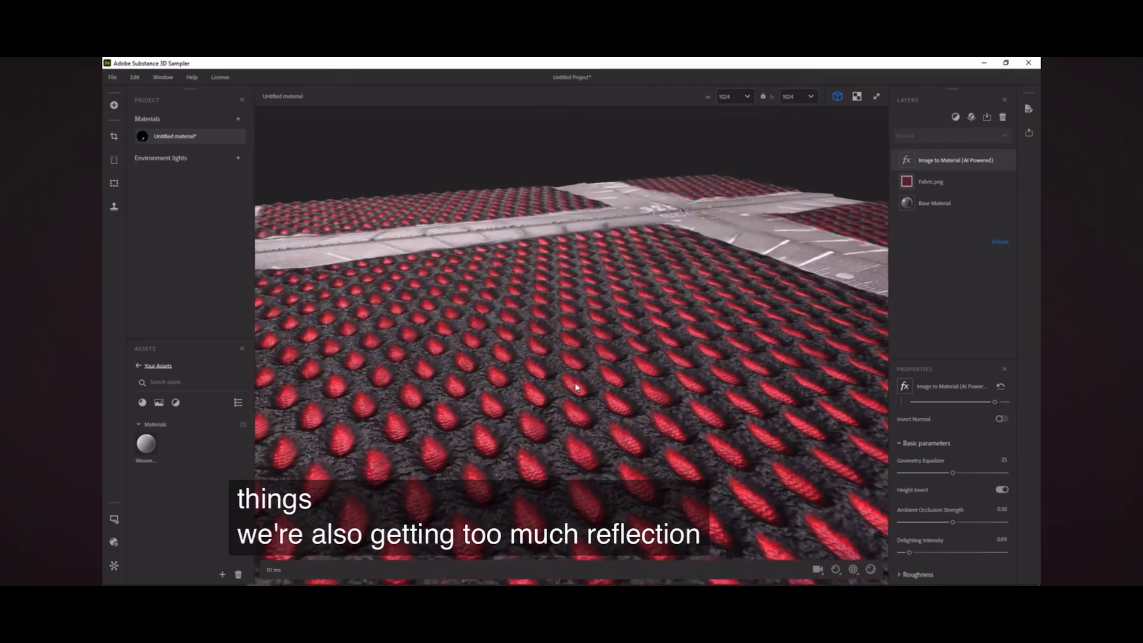
left_click(919, 575)
scroll(937, 545, "down", 4)
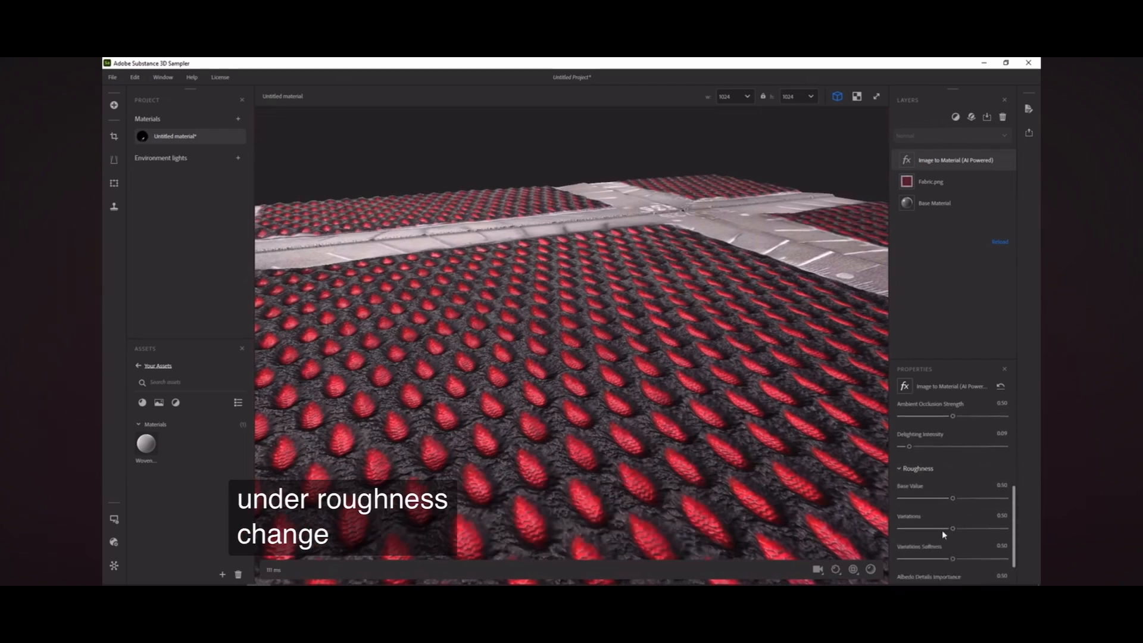
left_click_drag(953, 462, 1002, 499)
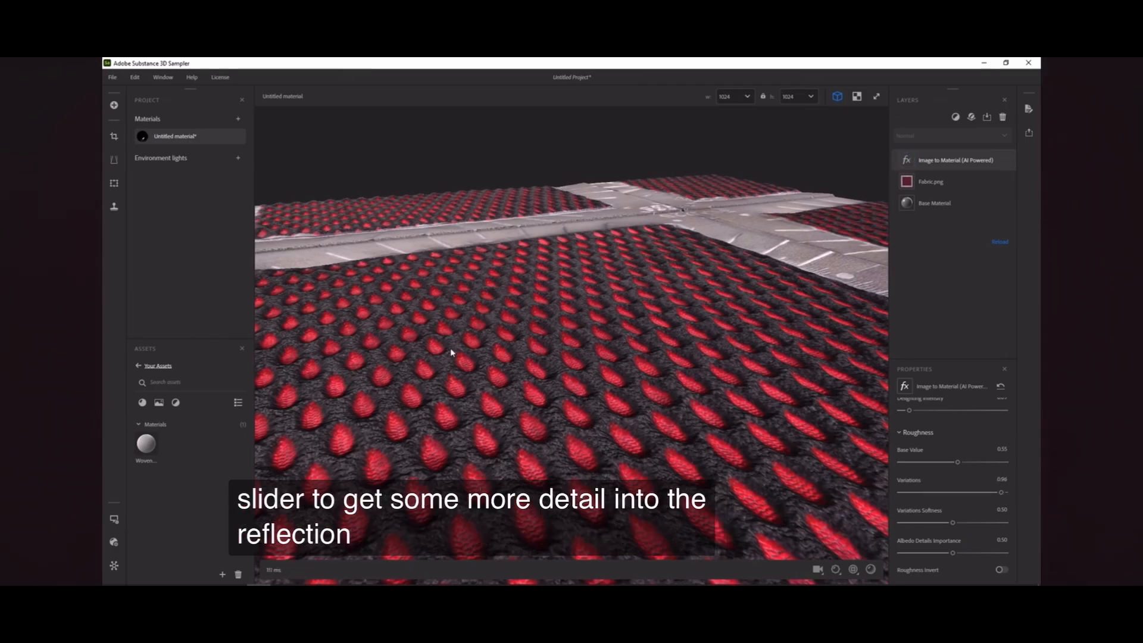
Step: Add a Crop layer on top of the stack and pull the crop's upper-right corner inward to the fabric's edge
left_click_drag(451, 352, 634, 396)
scroll(650, 424, "down", 4)
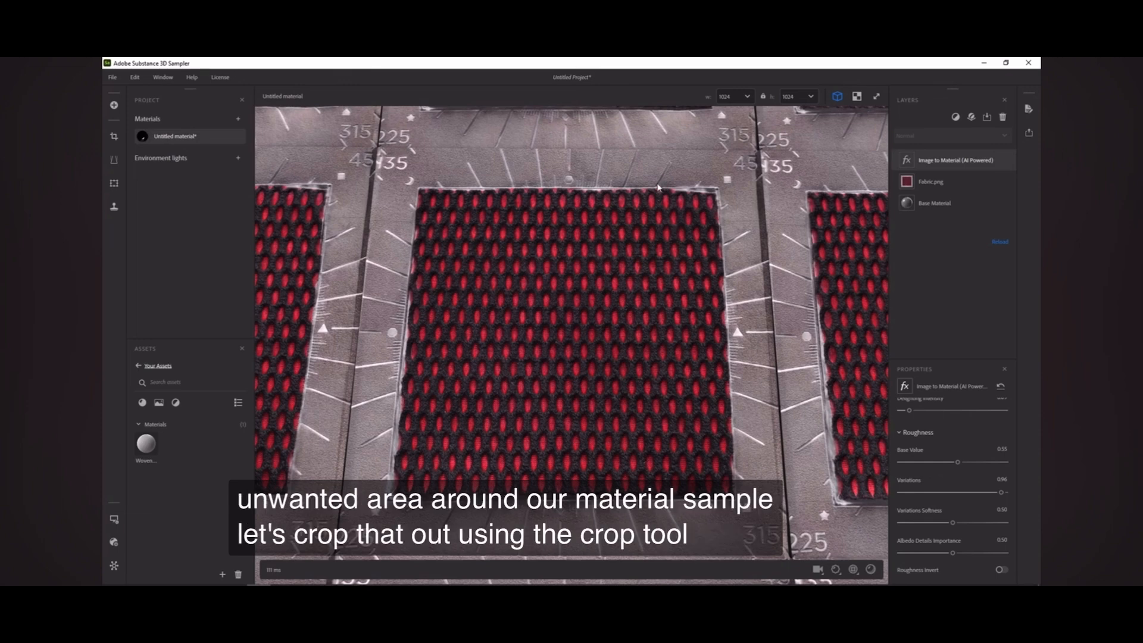
left_click(115, 138)
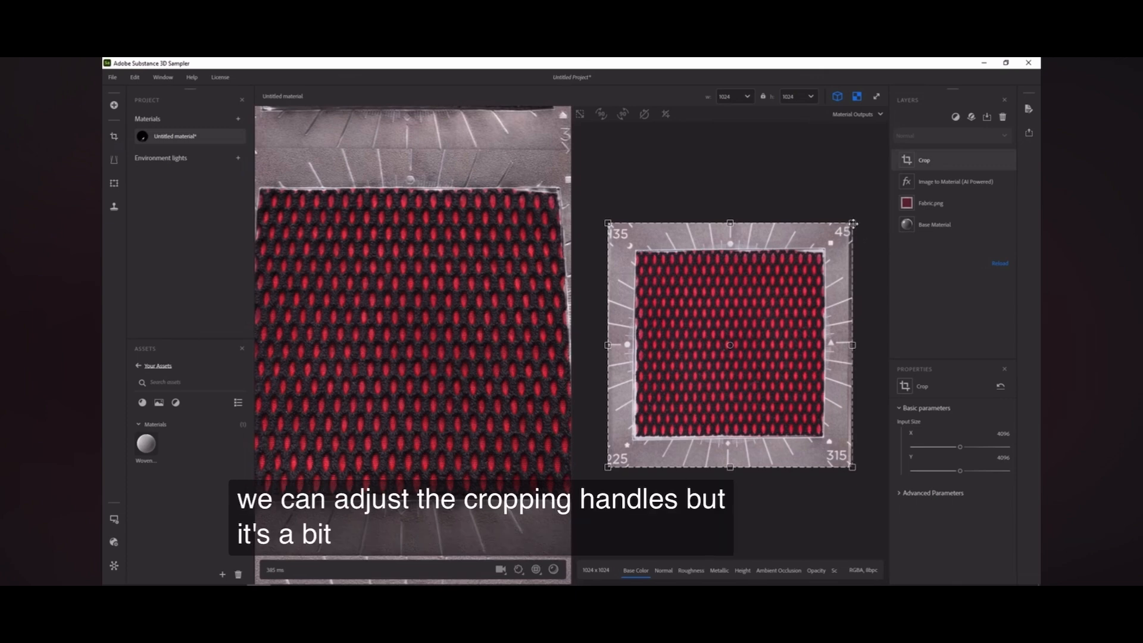
left_click_drag(854, 223, 837, 237)
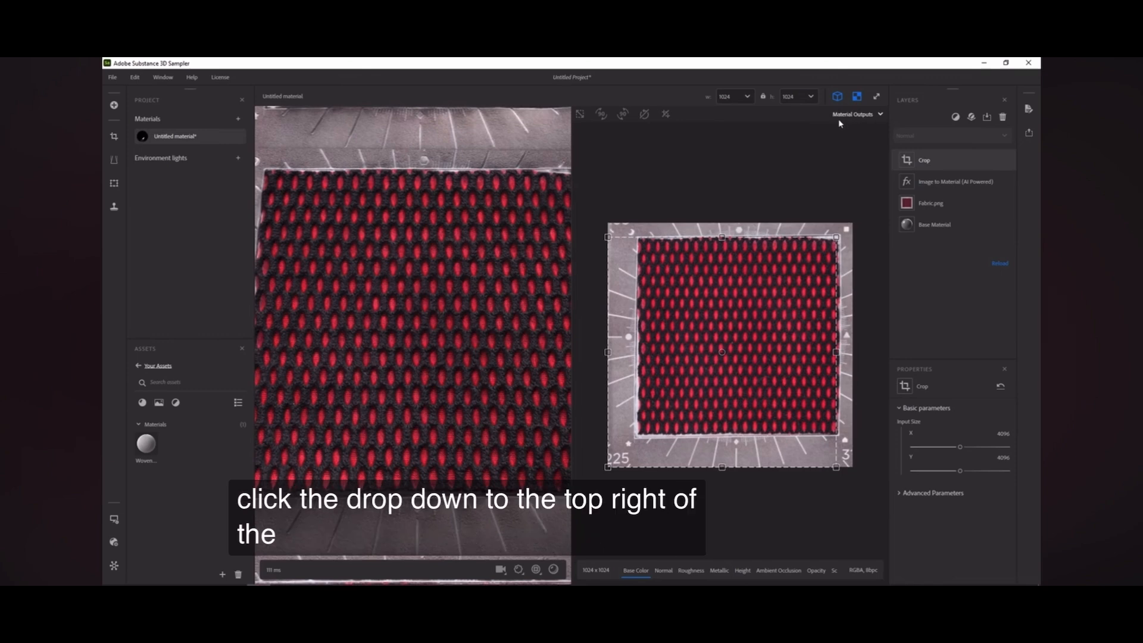
Step: Show the layer inputs in the 2D view and fit the crop's upper-right and lower-left corners to the fabric's edges
left_click(863, 116)
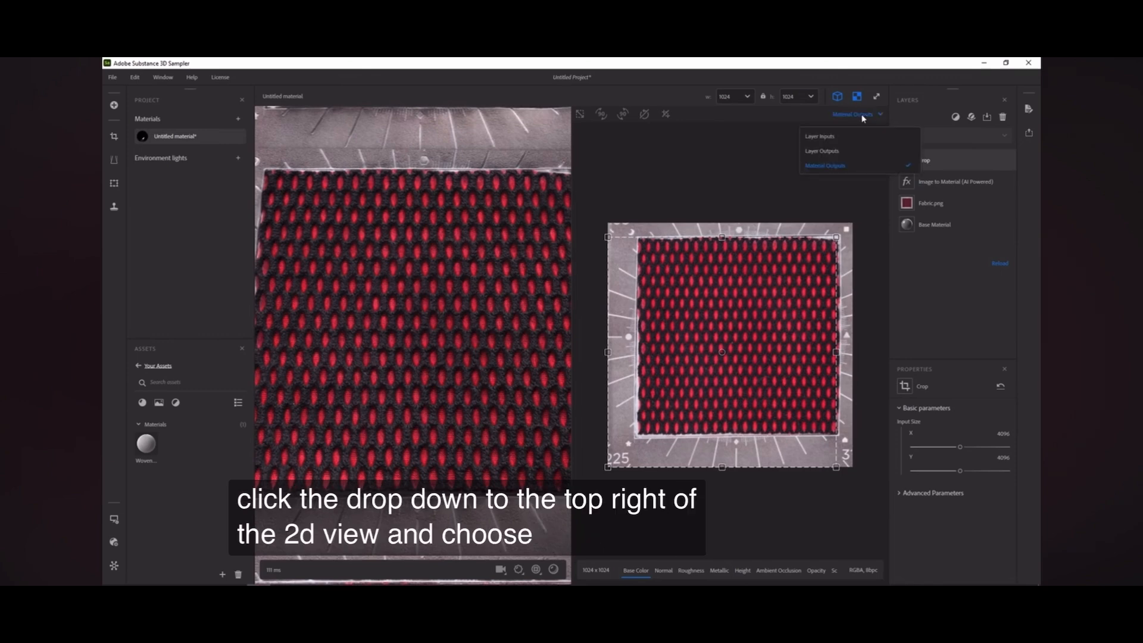
left_click(835, 138)
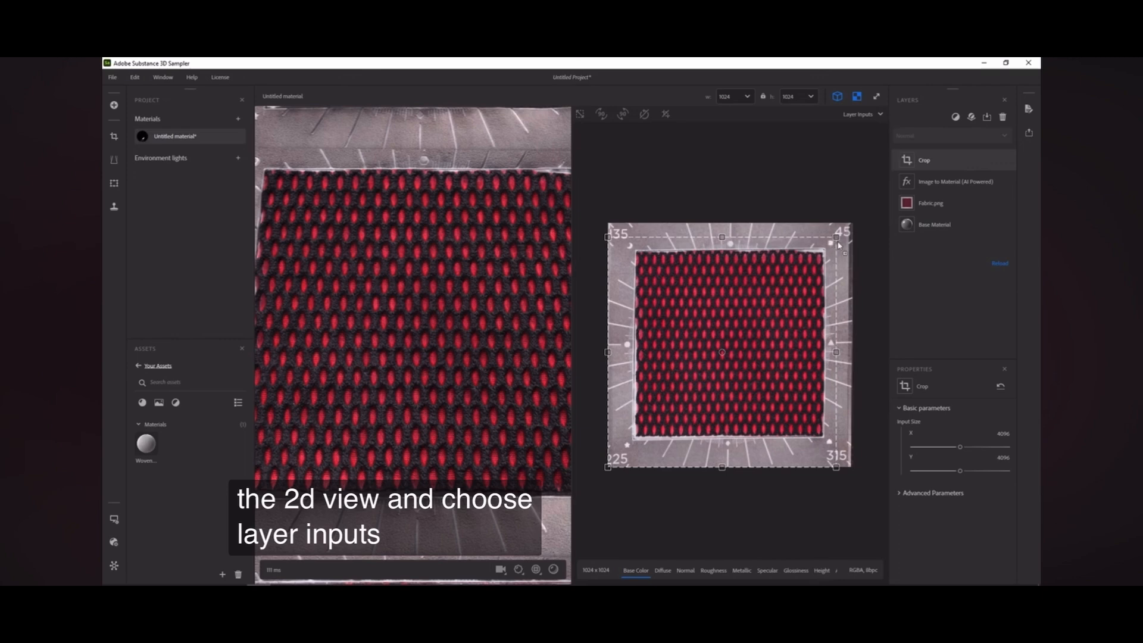
left_click_drag(836, 237, 823, 253)
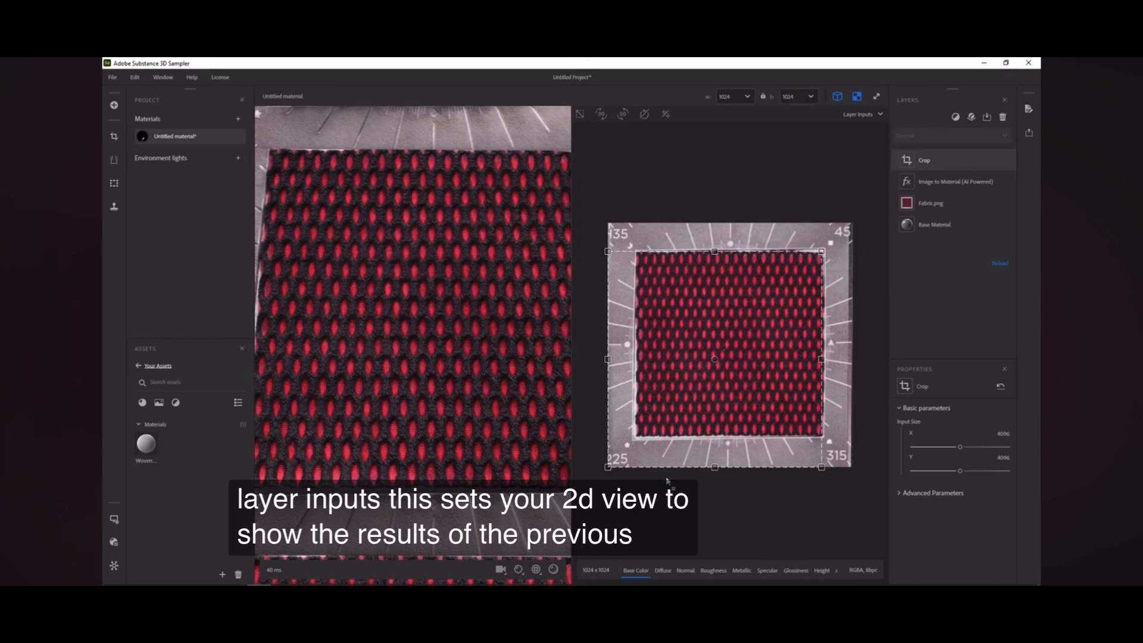
left_click_drag(609, 467, 636, 437)
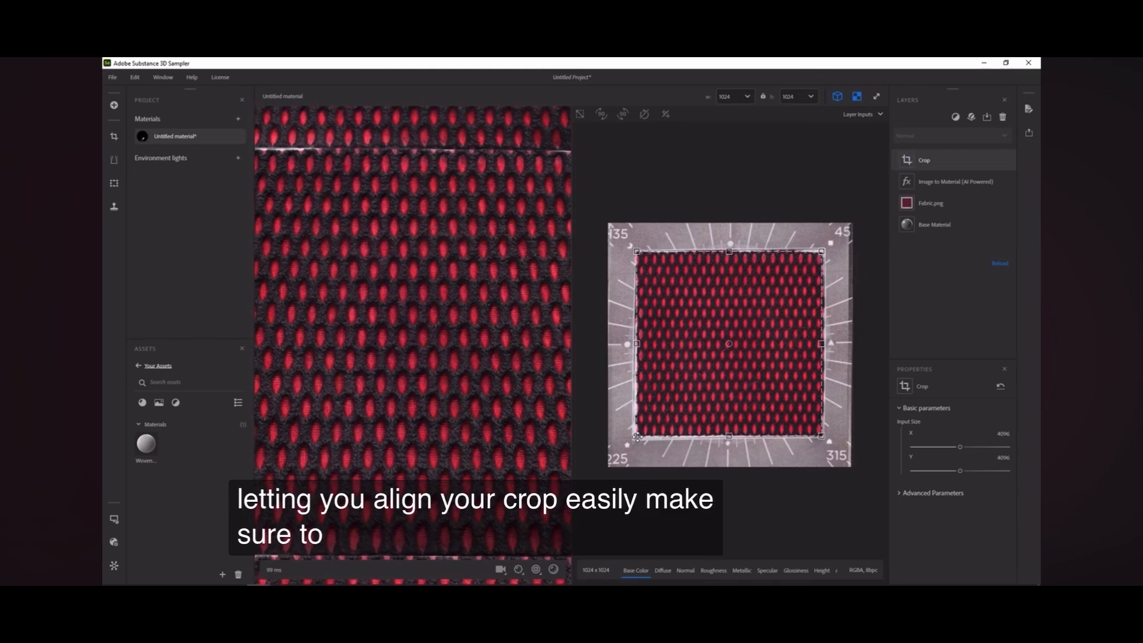
Step: Tighten the crop's lower-left and upper-right corners slightly inside the fabric so only the material sample remains
scroll(414, 352, "down", 2)
scroll(463, 348, "down", 1)
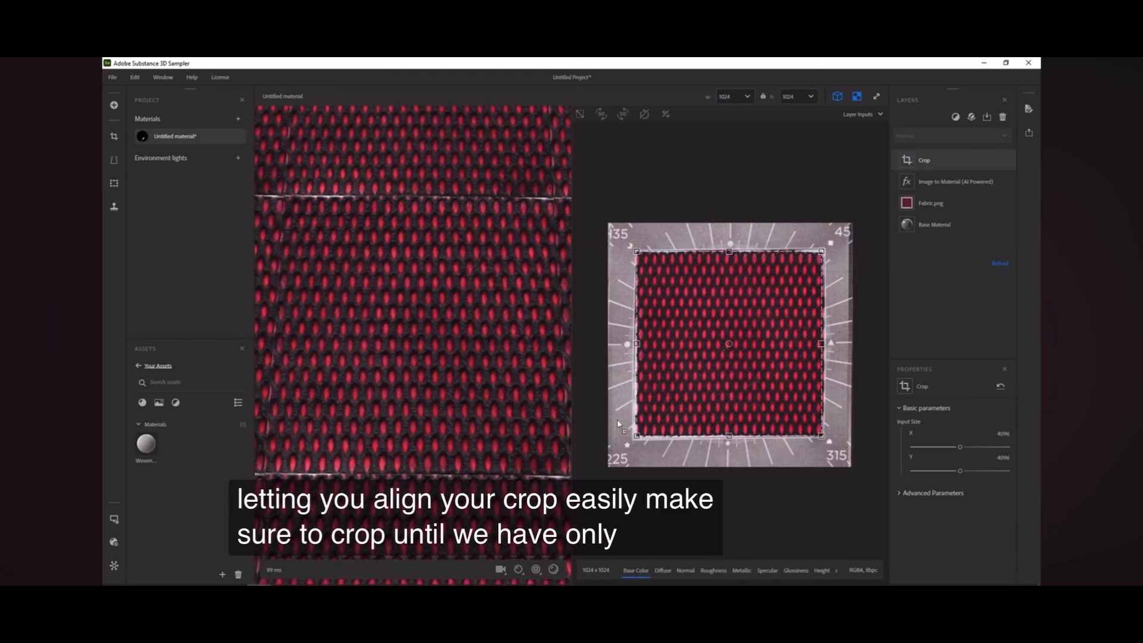
left_click_drag(637, 437, 638, 435)
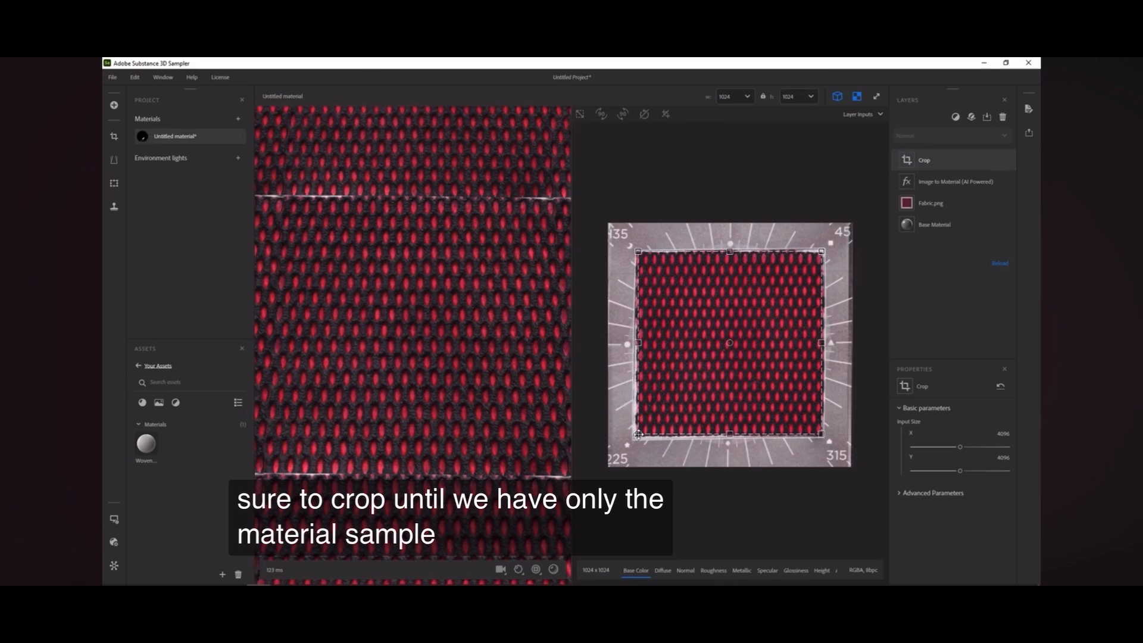
left_click_drag(821, 251, 816, 256)
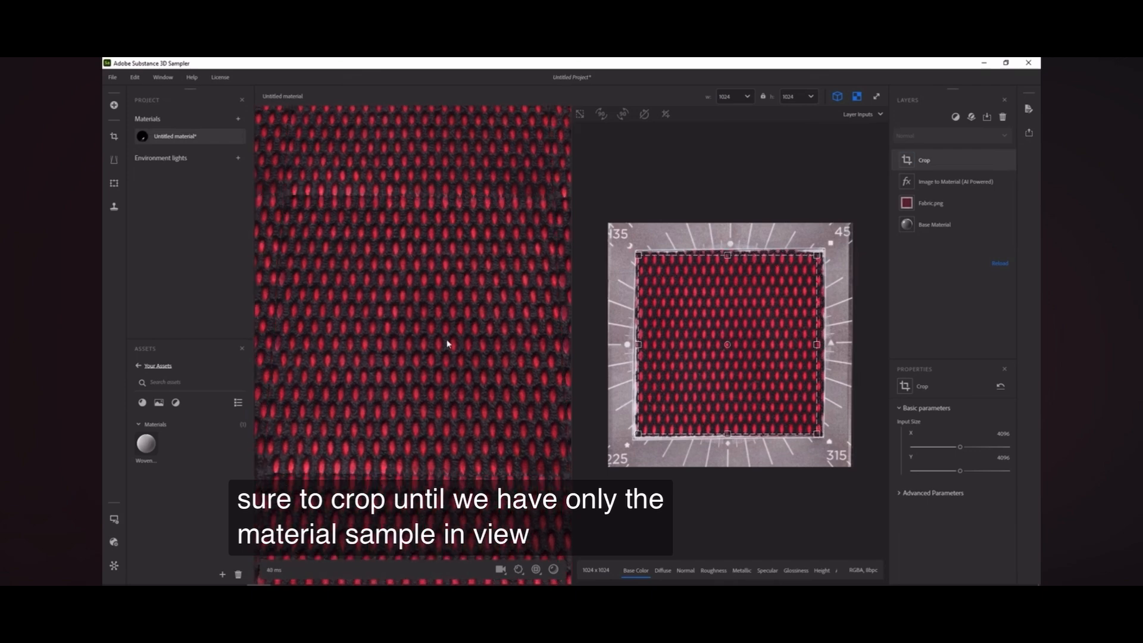
scroll(448, 344, "down", 3)
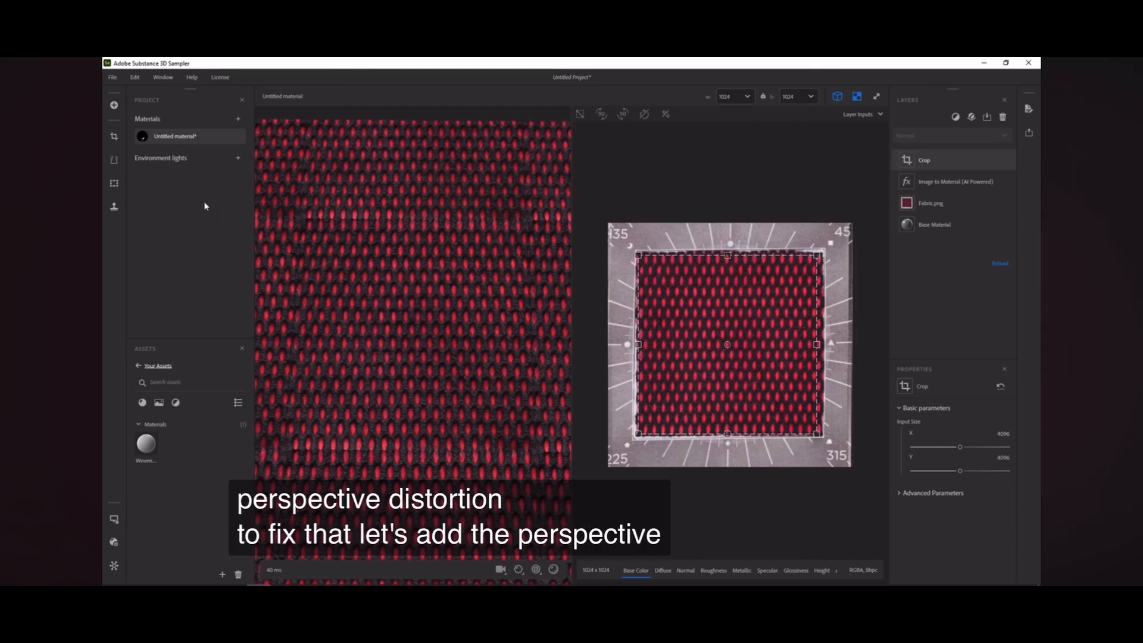
Step: Add a Perspective Transform layer above the crop and switch the 2D view to Material Outputs
left_click(116, 164)
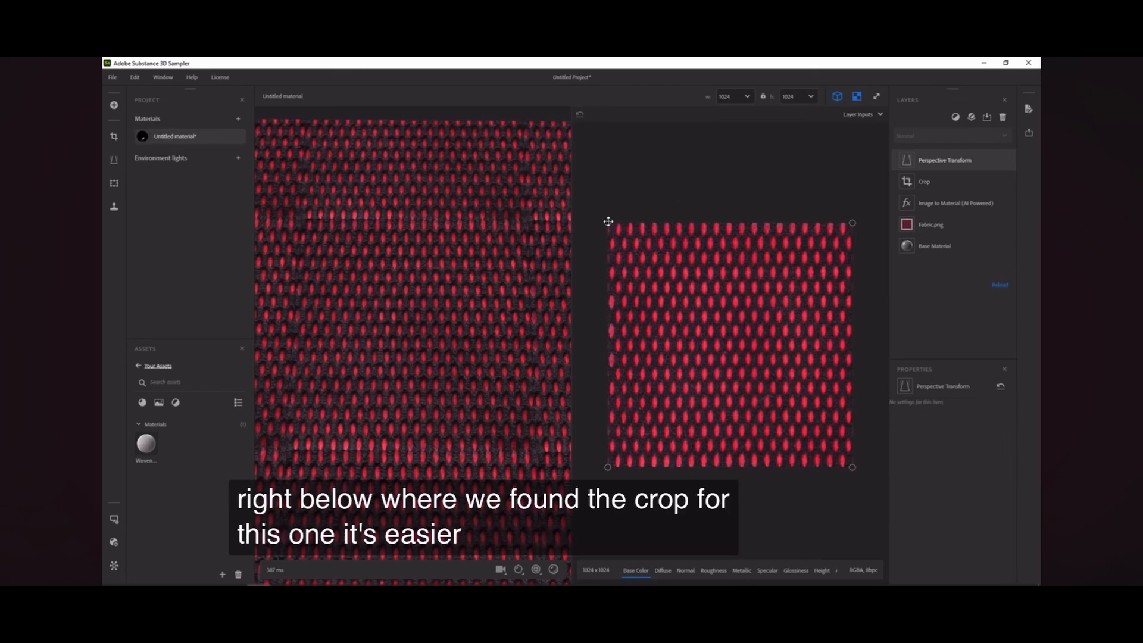
left_click(865, 115)
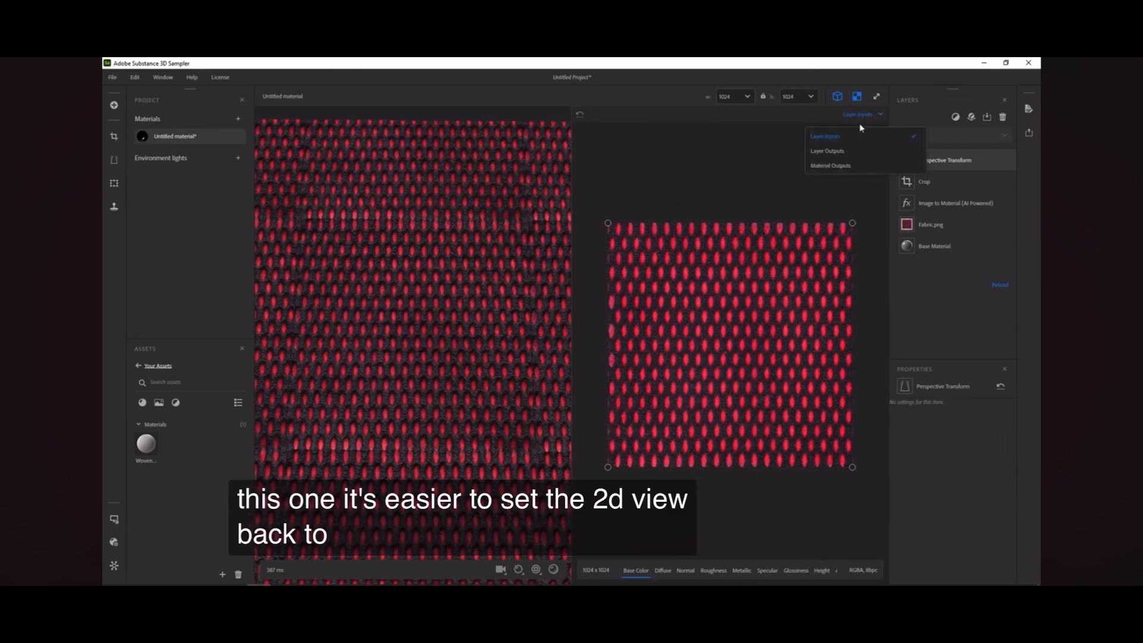
left_click(842, 169)
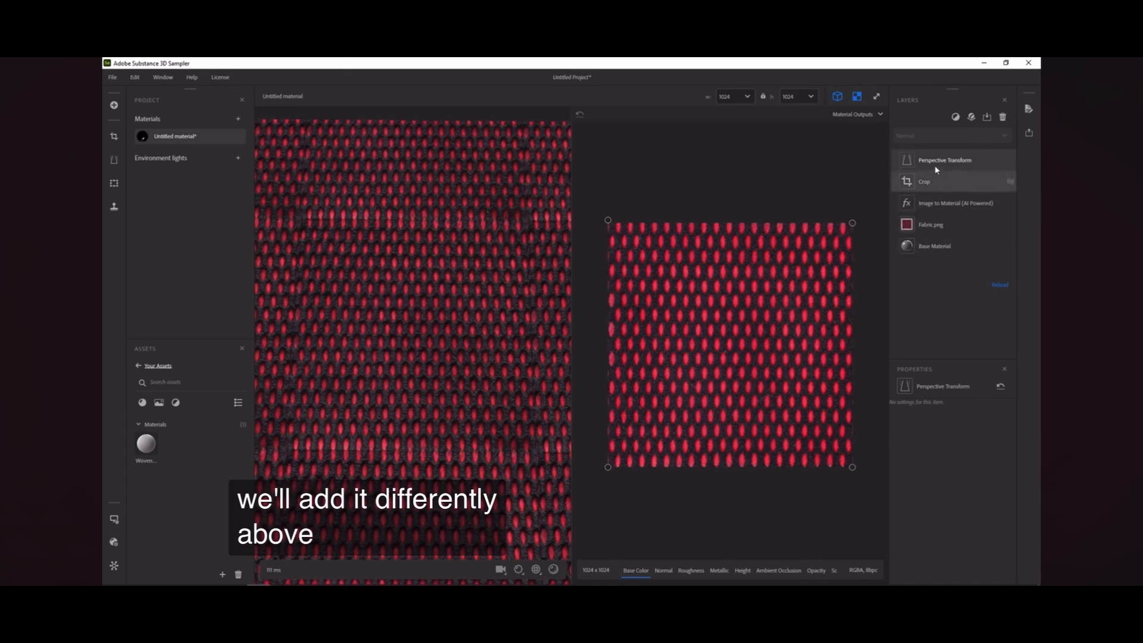
Step: Search the filters for "Tiling" and add the Tiling filter on top of the layer stack
left_click(956, 117)
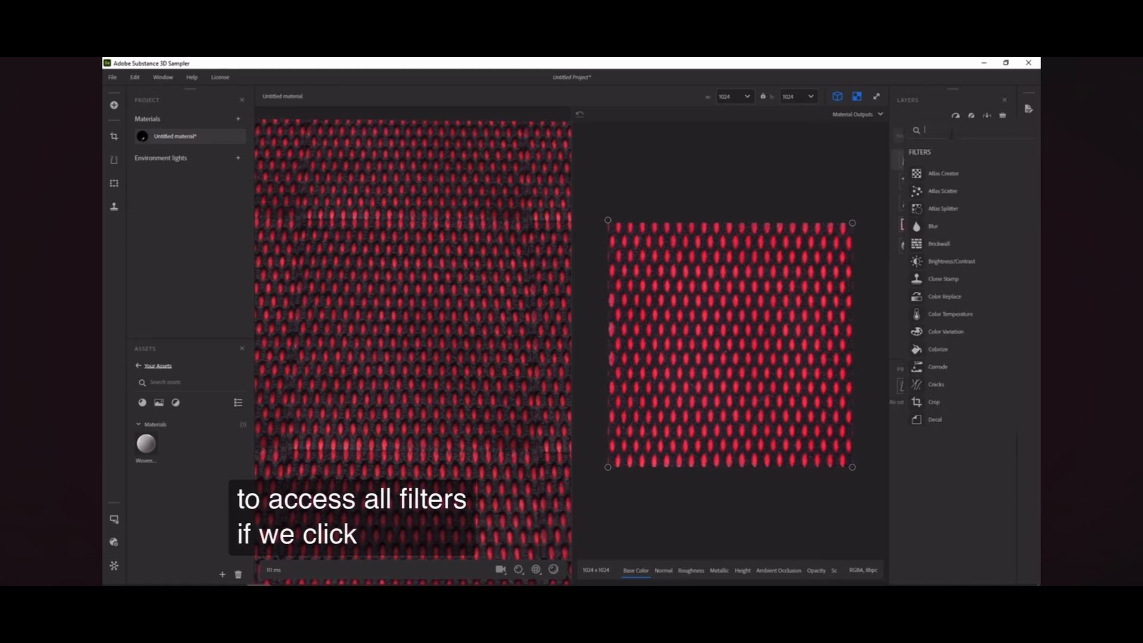
type("Til")
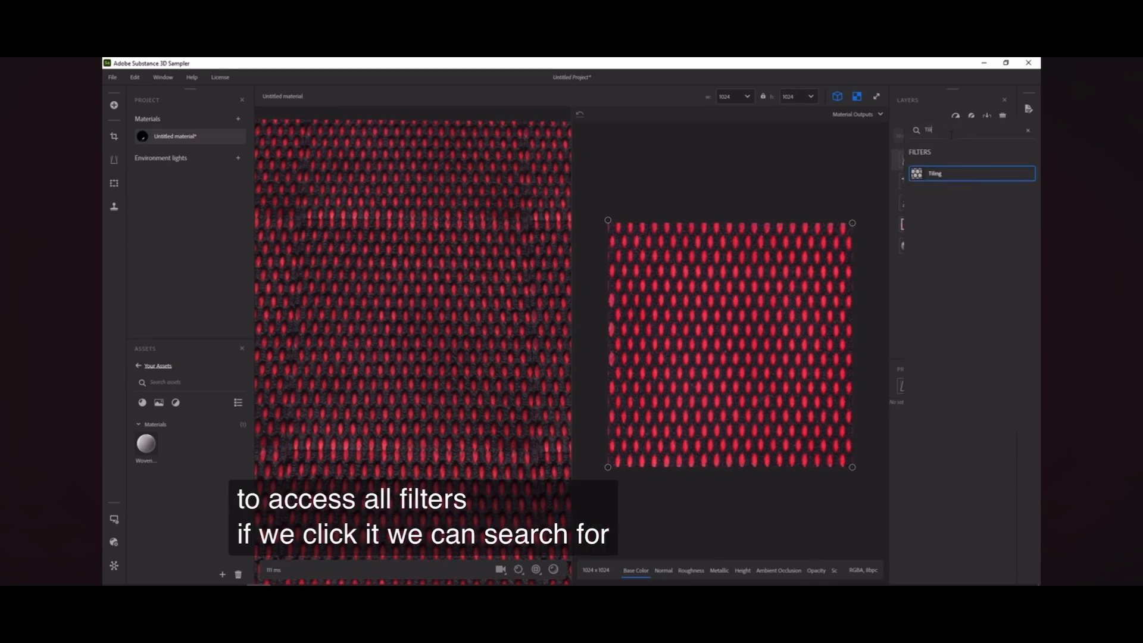
type("ing")
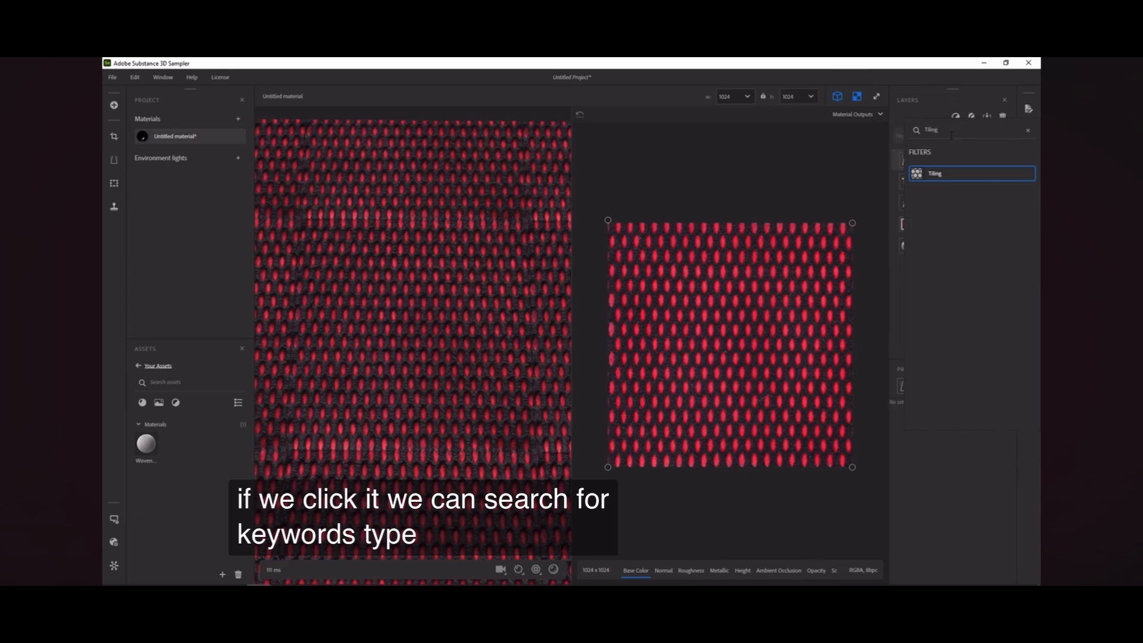
left_click(954, 176)
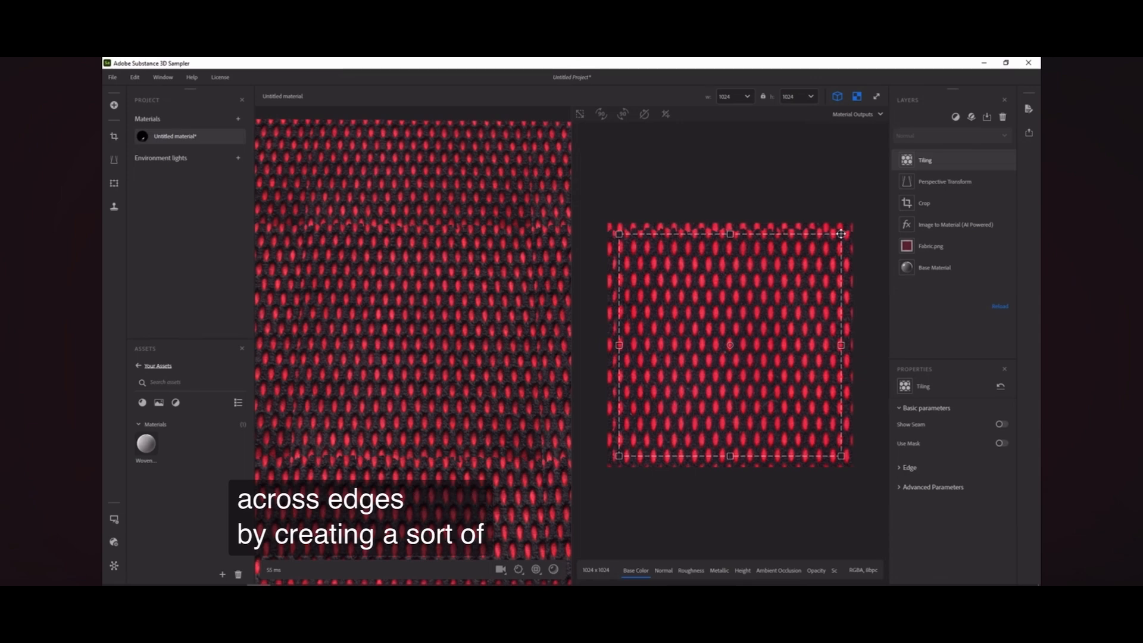
Step: Shrink the tiling frame from its upper-right corner, shift it, and pull its left edge inward so the red shapes align across the seams
left_click_drag(840, 235, 823, 242)
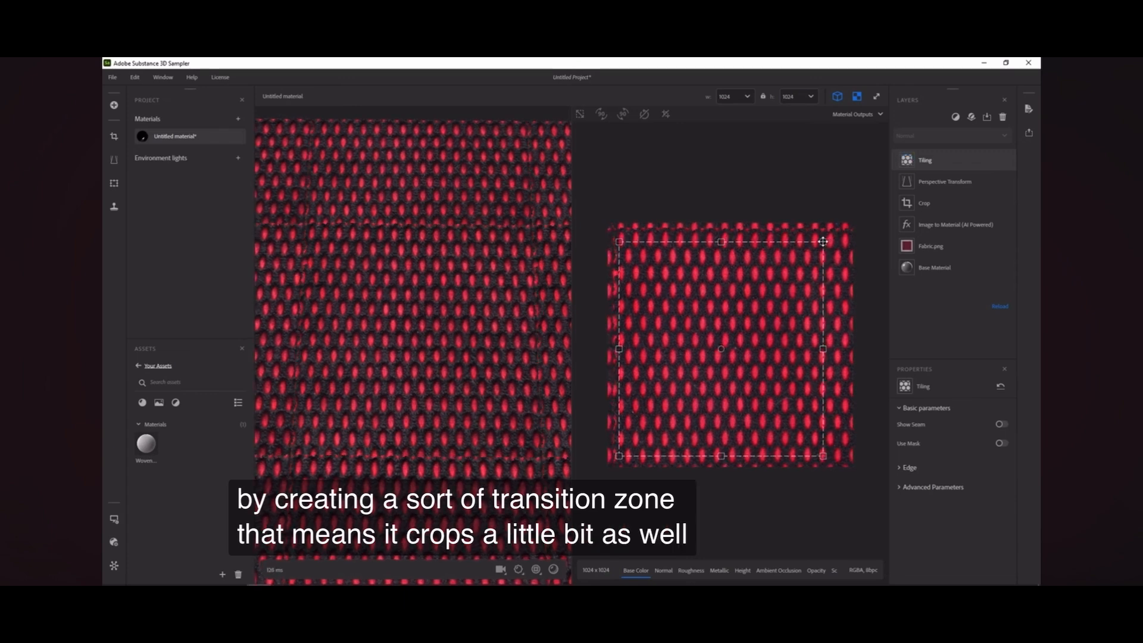
left_click_drag(823, 241, 822, 252)
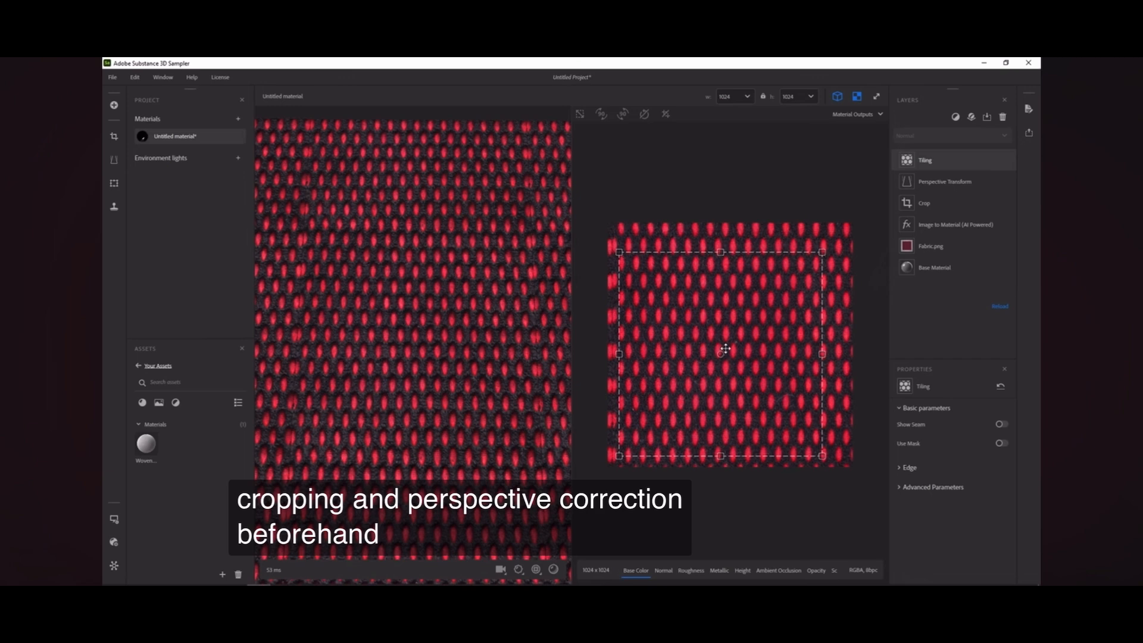
left_click_drag(726, 349, 732, 345)
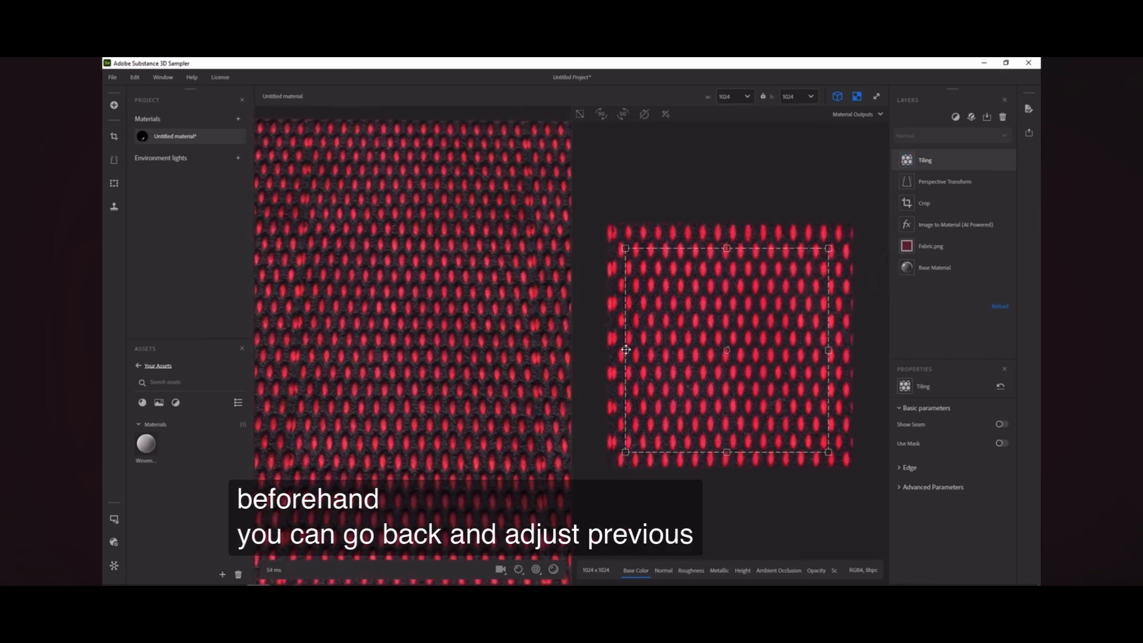
left_click_drag(626, 351, 629, 350)
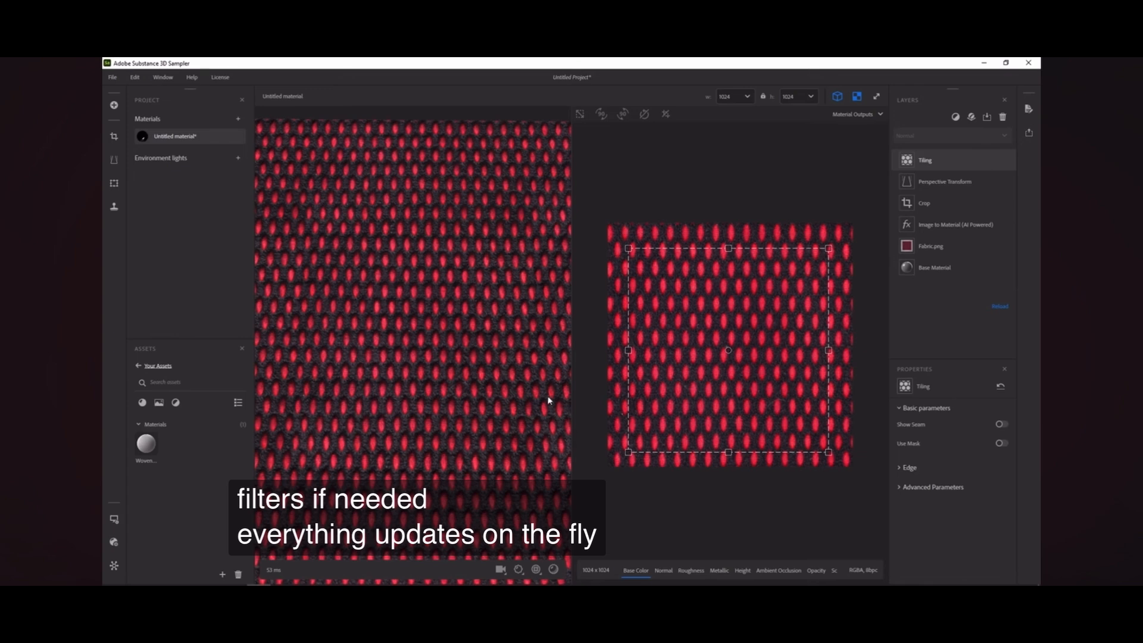
scroll(527, 387, "down", 2)
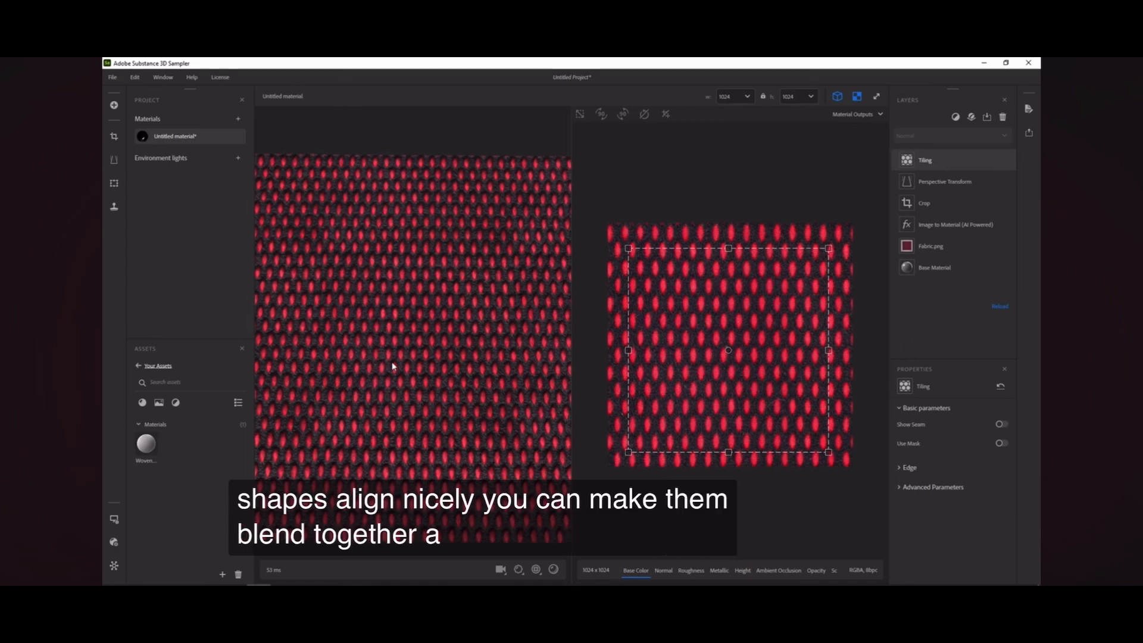
Step: Set the Tiling filter's edge Threshold to 0.28, checking the border up close in the 2D view
left_click(908, 467)
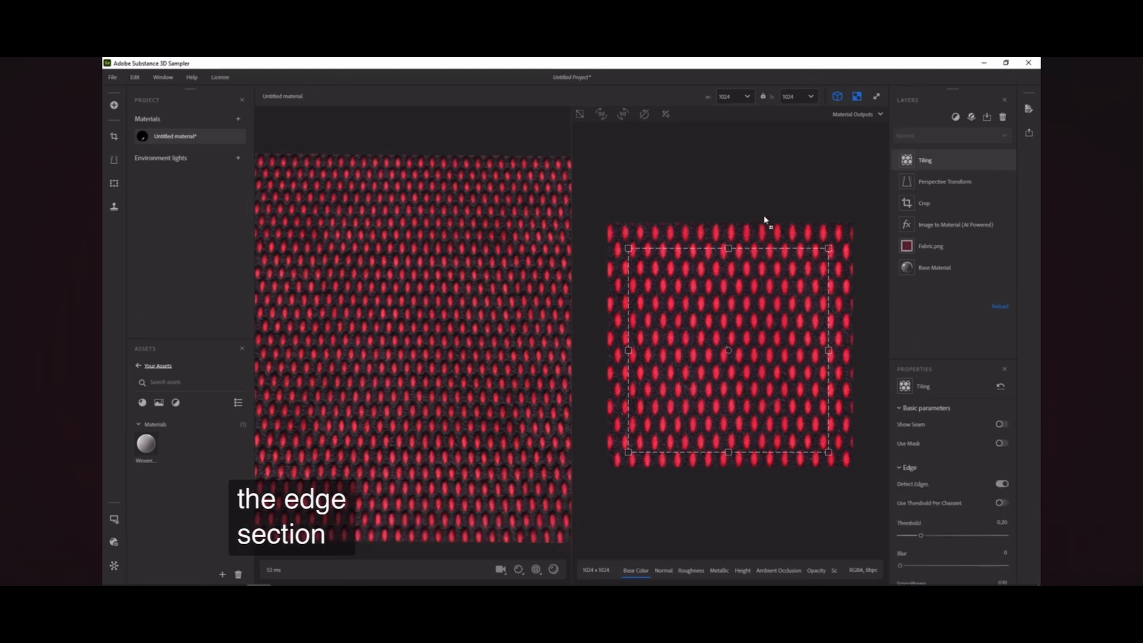
scroll(764, 233, "up", 4)
middle_click_drag(756, 263, 685, 387)
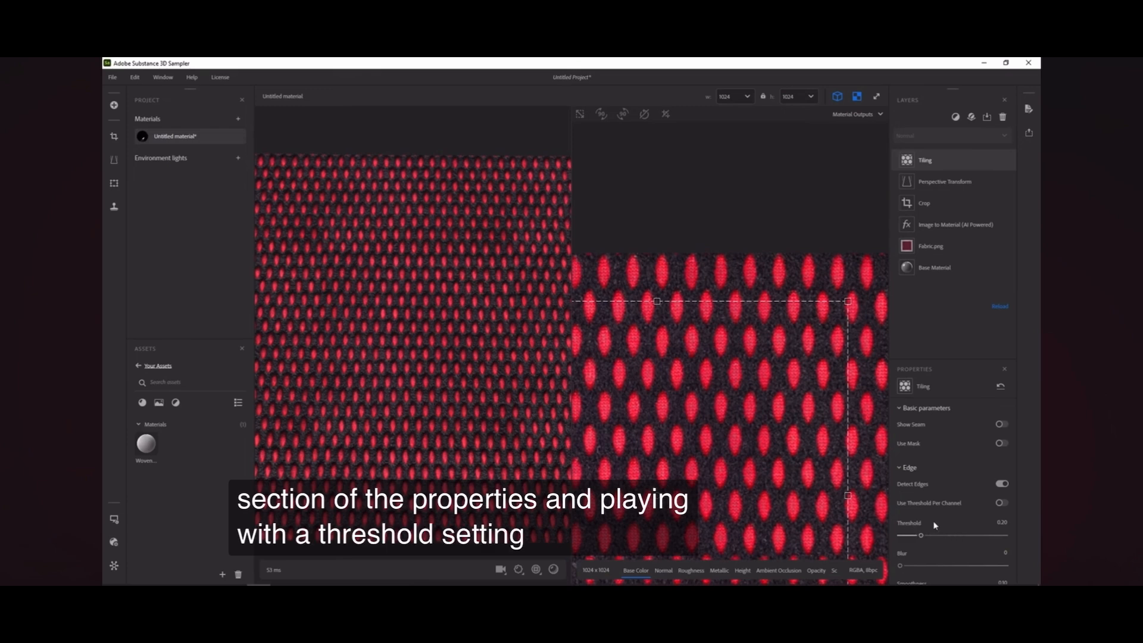
mouse_move(923, 537)
left_mouse_down()
mouse_move(946, 536)
mouse_move(932, 537)
left_mouse_up()
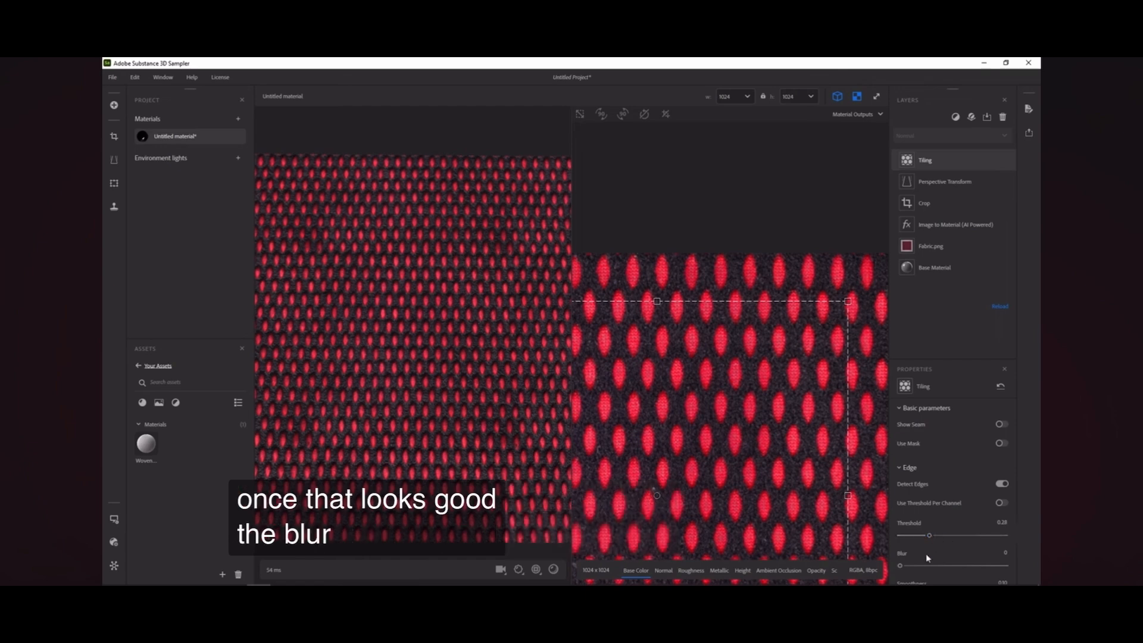
Step: Set the Tiling filter's edge Blur to 1.81 so the borders fade together smoothly
scroll(926, 549, "down", 3)
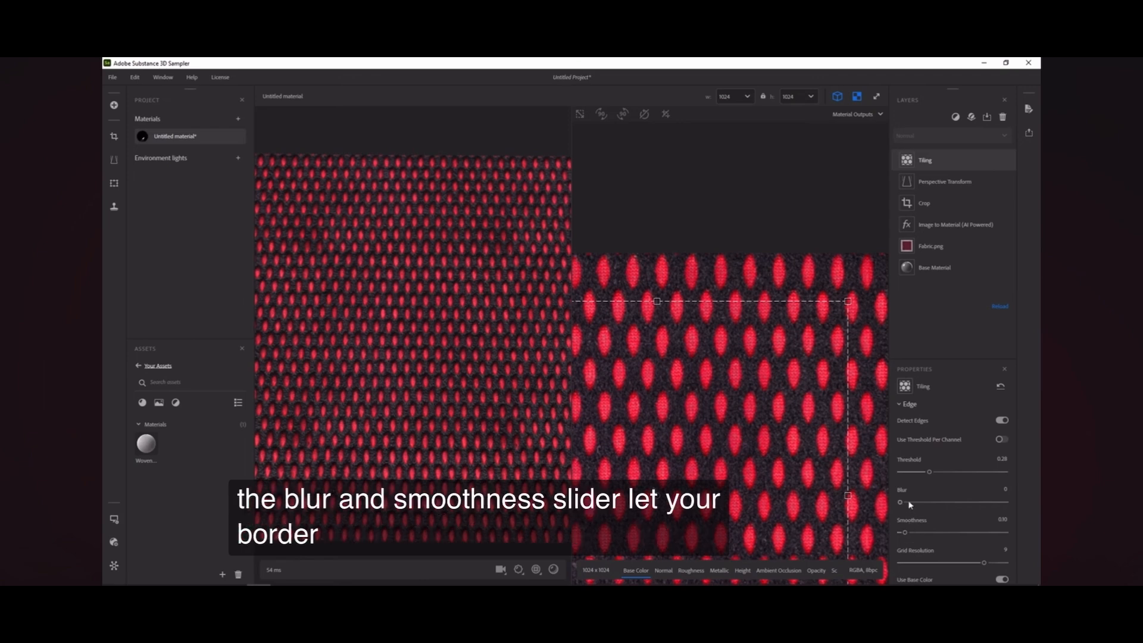
left_click_drag(902, 503, 976, 510)
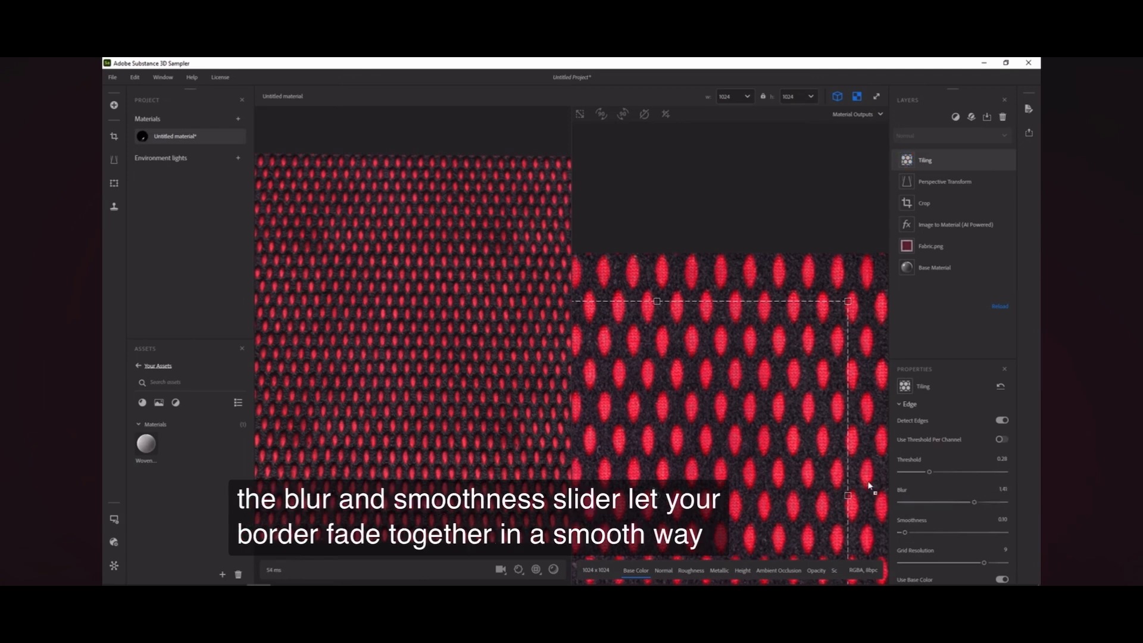
middle_click_drag(868, 478, 738, 292)
middle_click_drag(733, 388, 752, 337)
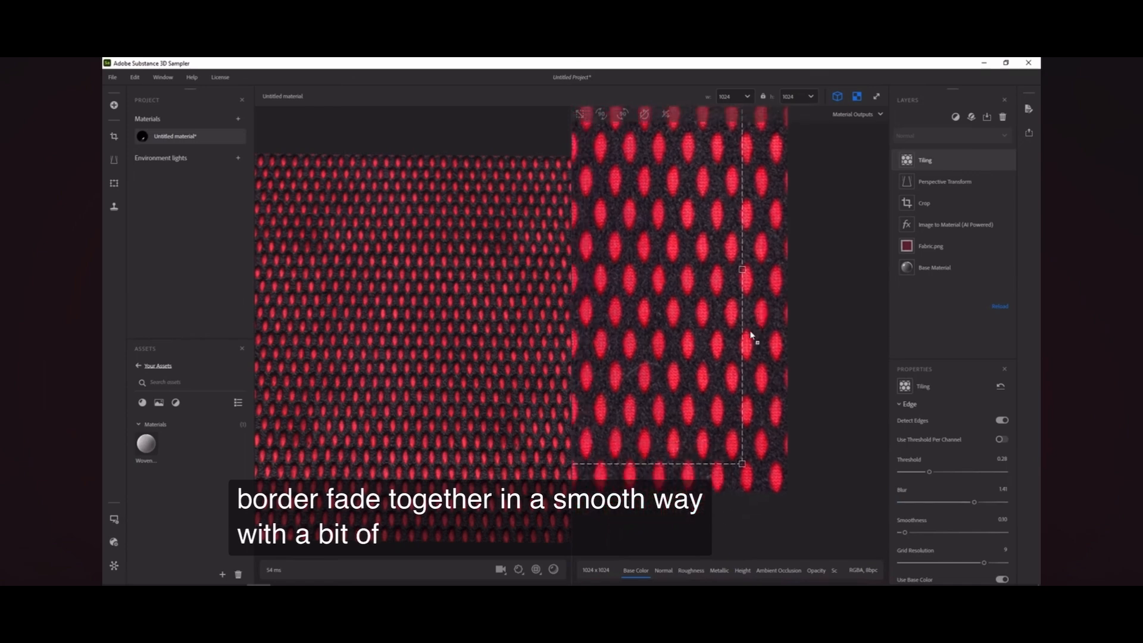
mouse_move(975, 503)
left_mouse_down()
mouse_move(905, 506)
mouse_move(995, 503)
left_mouse_up()
scroll(753, 393, "down", 5)
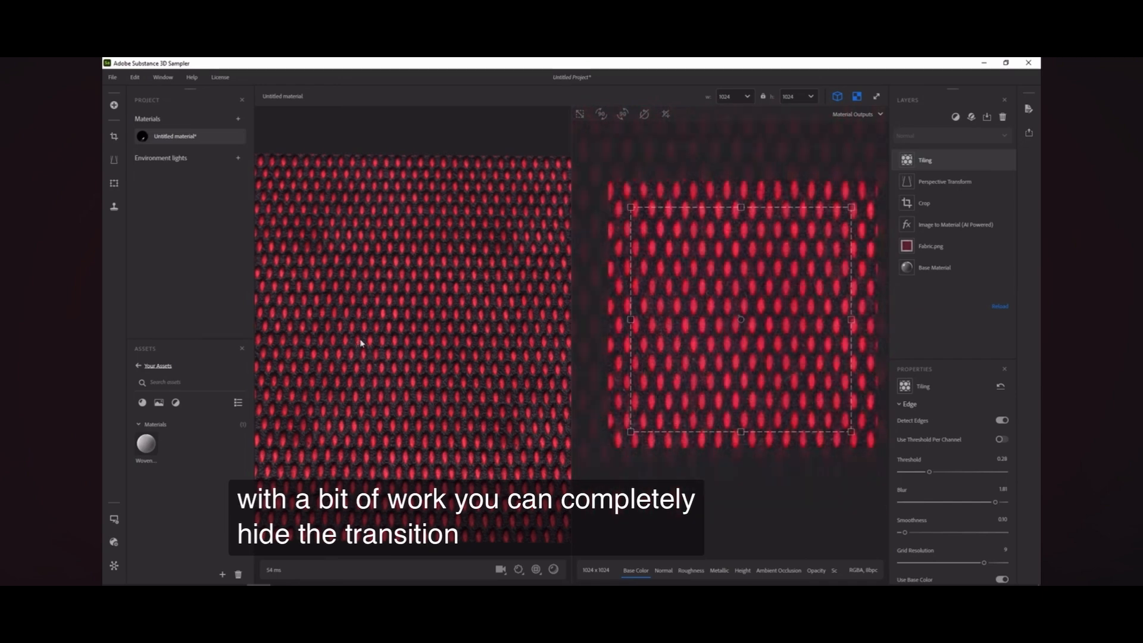
Step: Set the viewer's texture scale to 4 for both U and V and inspect the whole plane for repetition
scroll(365, 332, "down", 3)
scroll(368, 341, "down", 3)
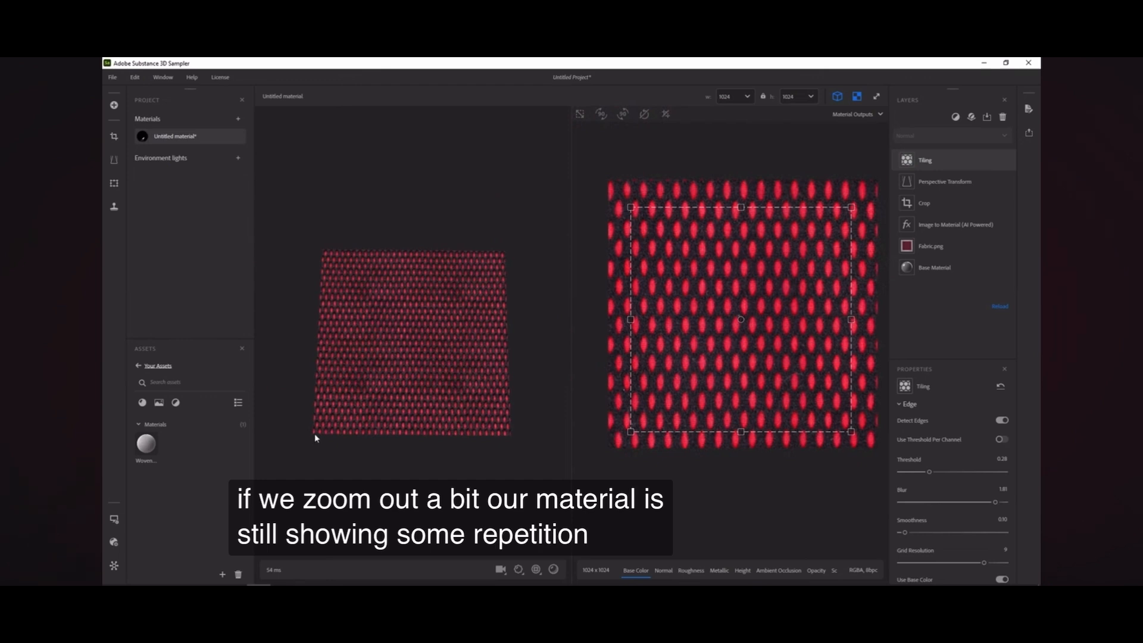
left_click(114, 520)
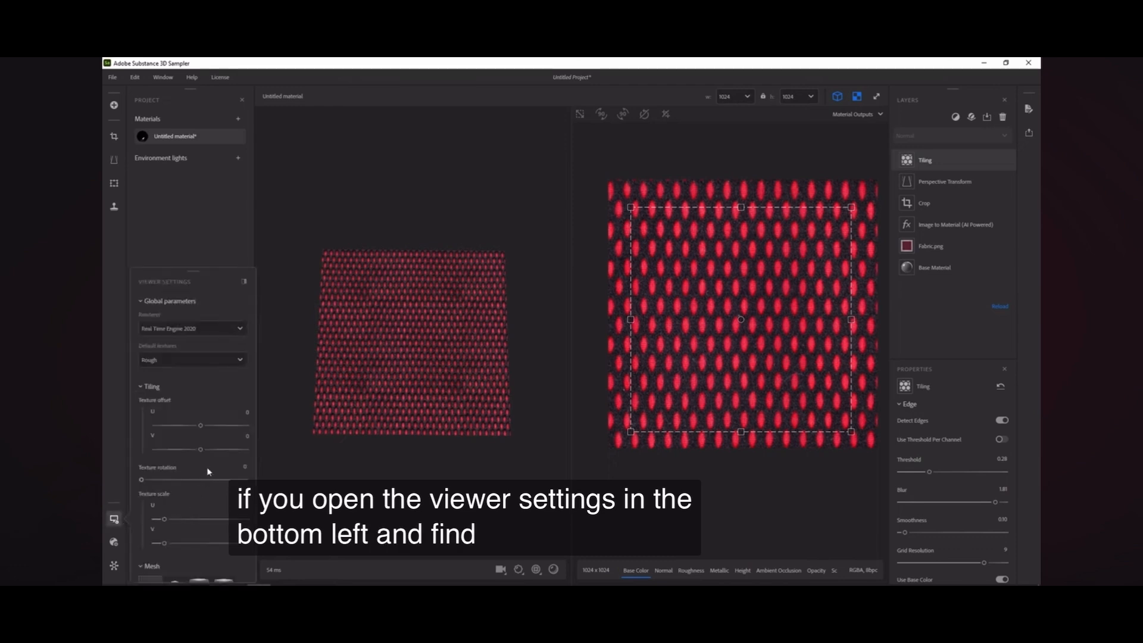
scroll(206, 471, "down", 1)
scroll(190, 459, "down", 3)
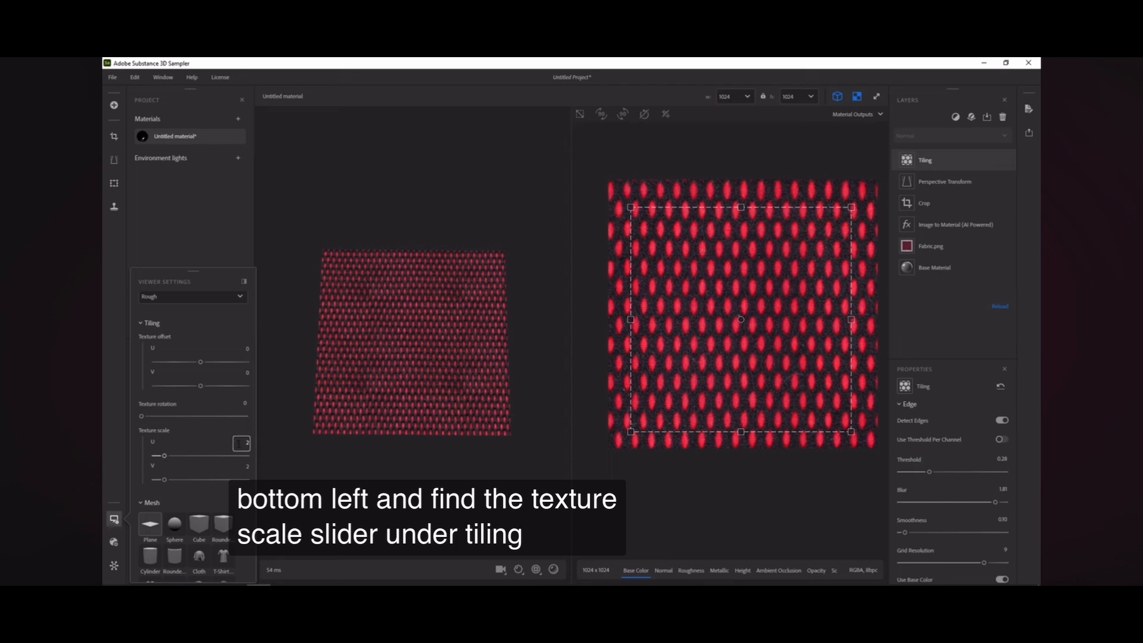
left_click(240, 443)
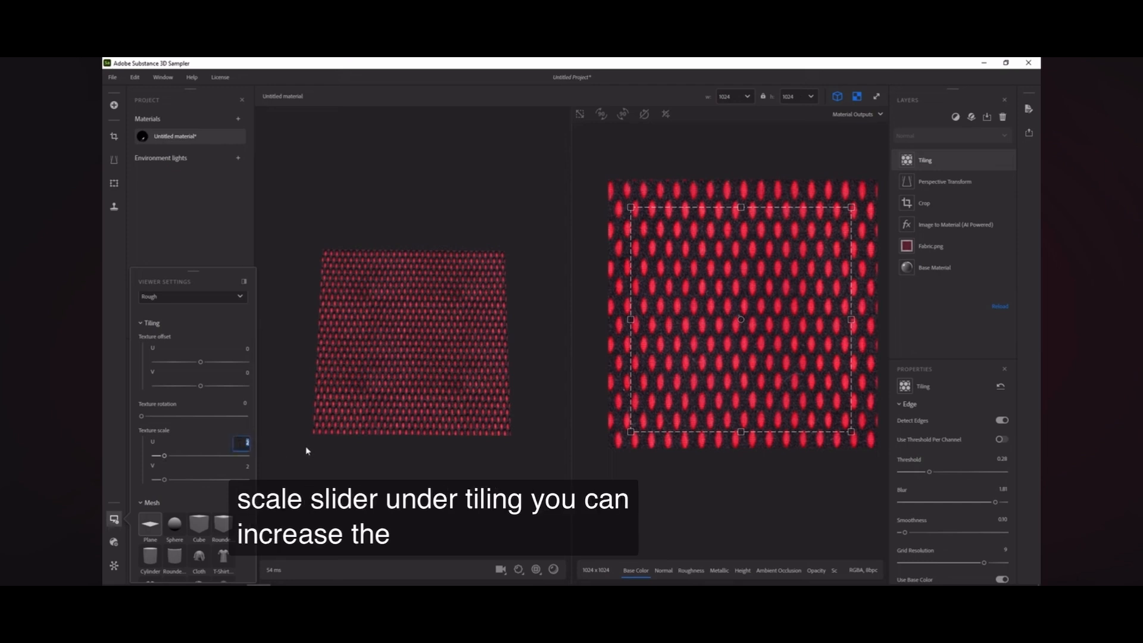
type("4")
key("Return")
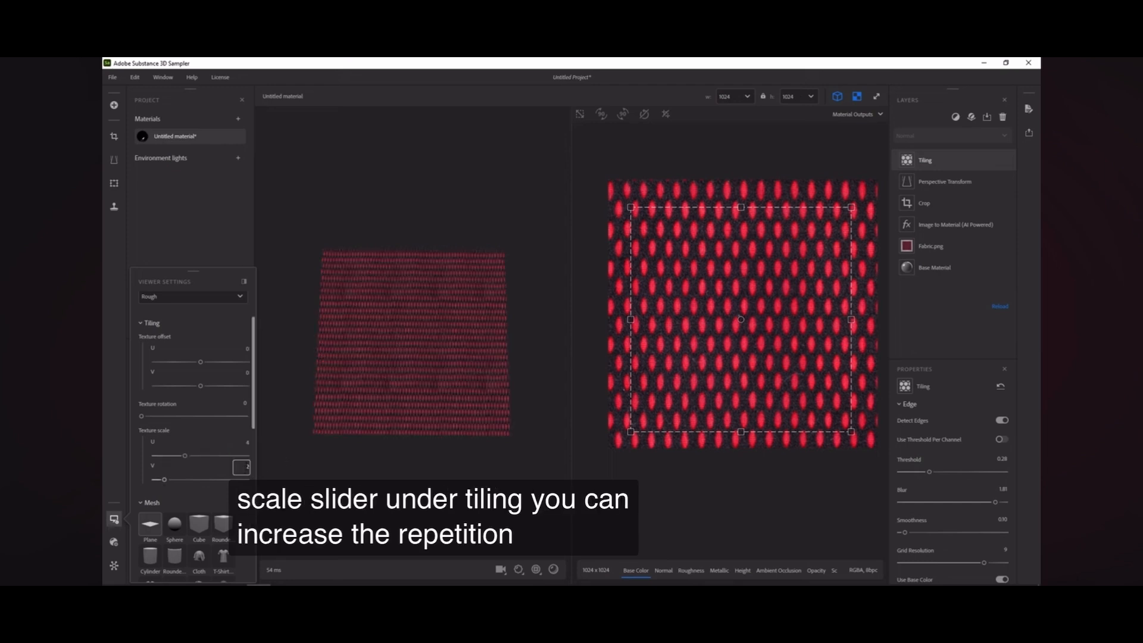
left_click(243, 468)
type("4")
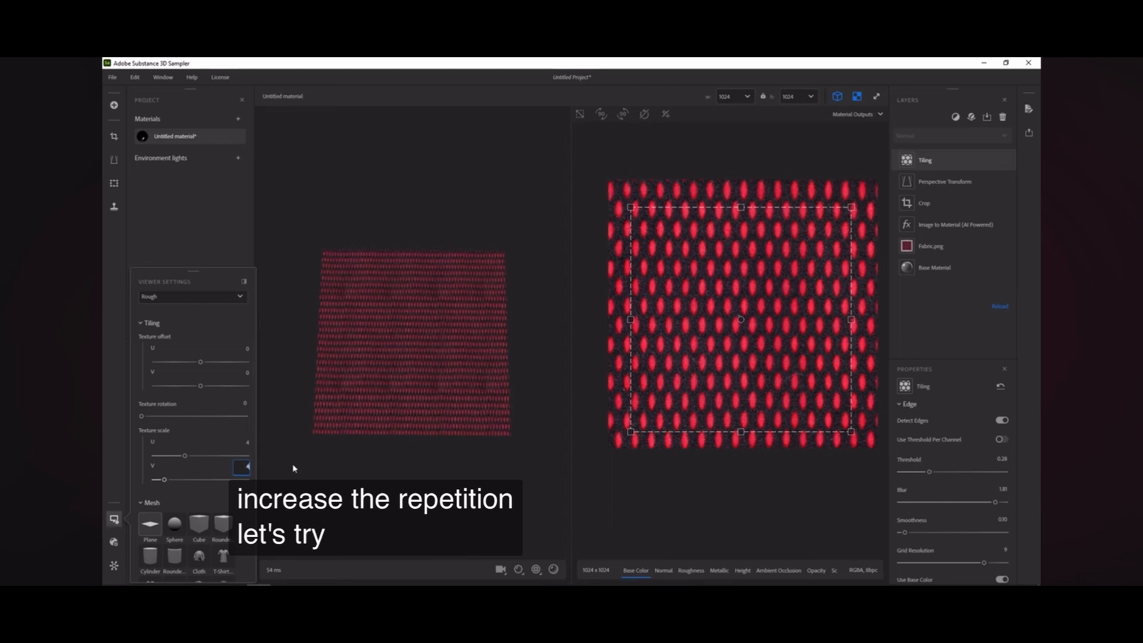
key("Return")
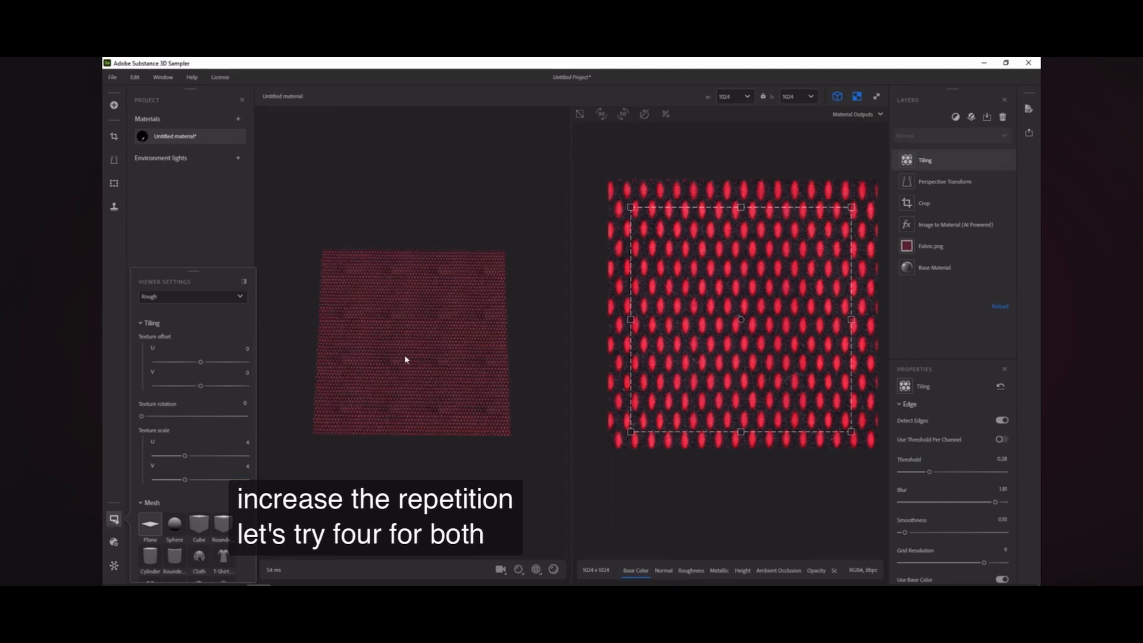
left_click_drag(405, 355, 410, 369)
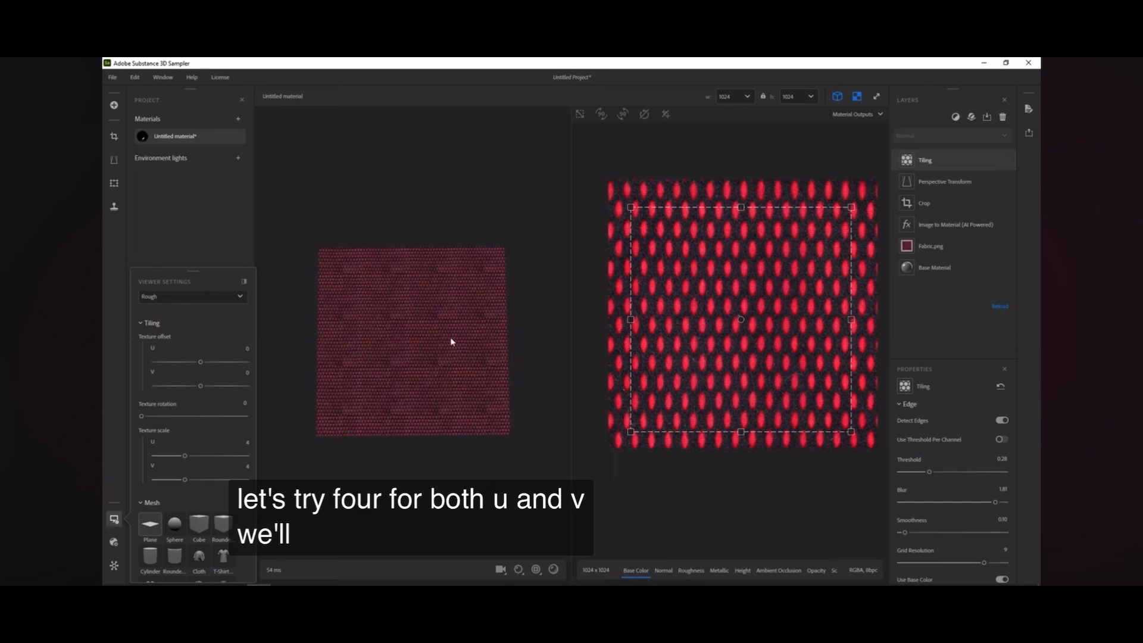
Step: Add an Equalize filter and place it directly above the Image to Material layer in the stack
left_click(956, 117)
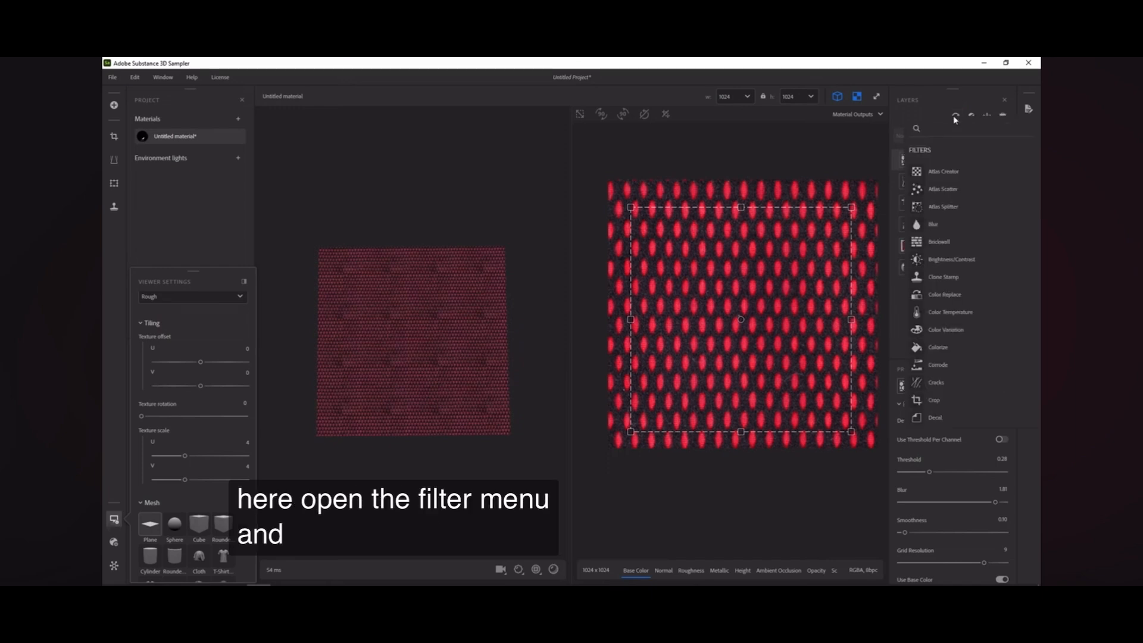
type("equal")
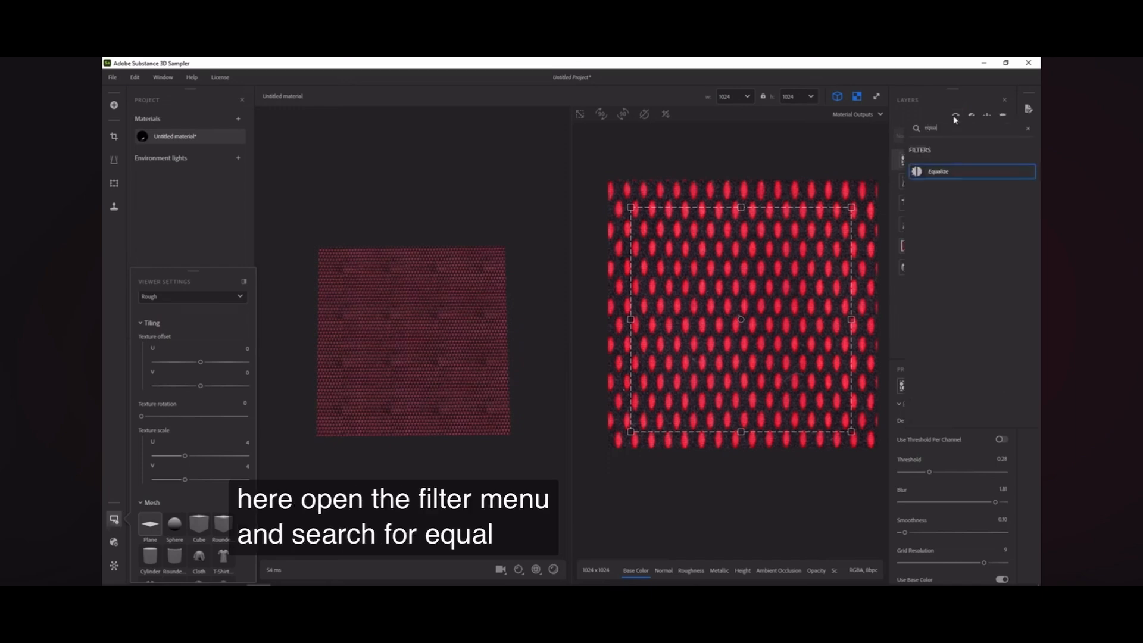
left_click(951, 171)
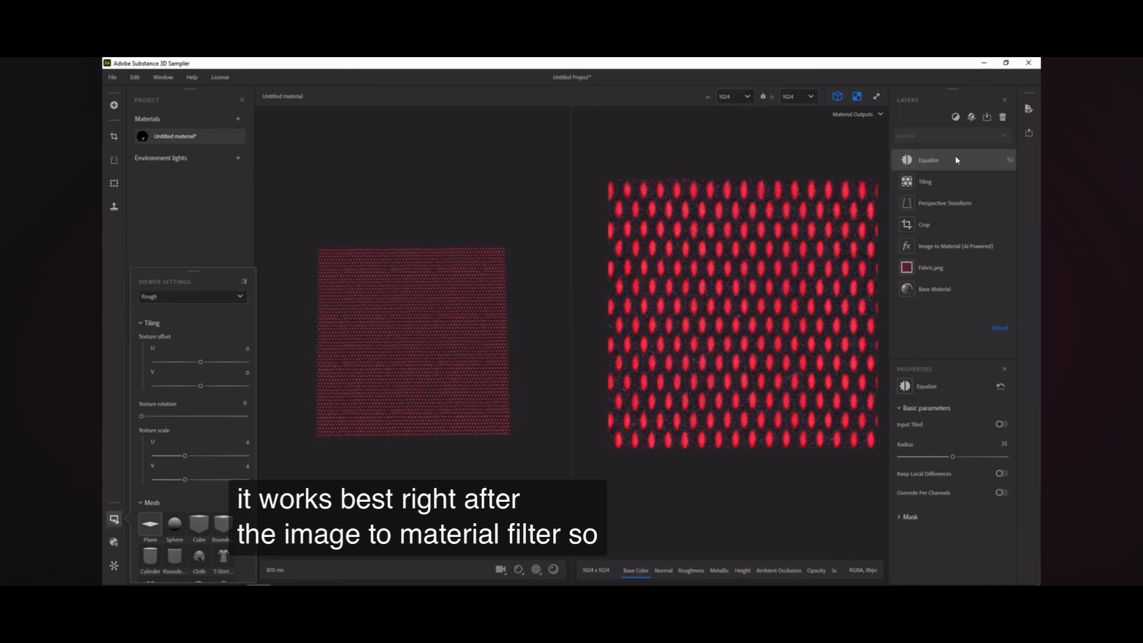
left_click_drag(955, 156, 962, 234)
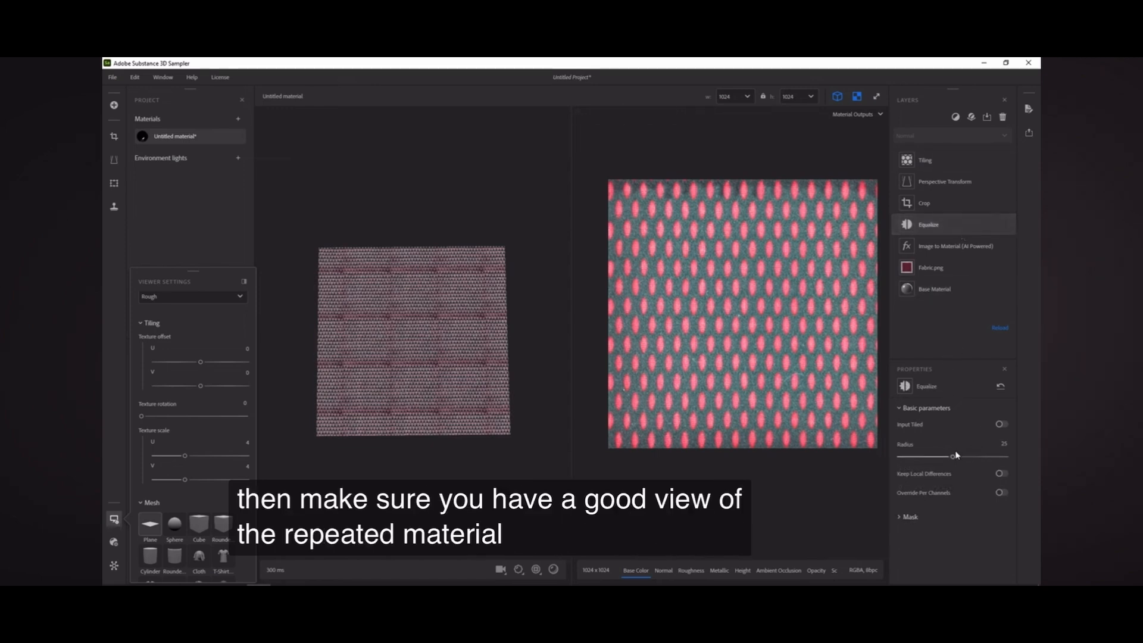
Step: Set the Equalize filter's Radius to 6.60 and inspect the repeated fabric up close on the plane
left_click_drag(951, 460, 915, 462)
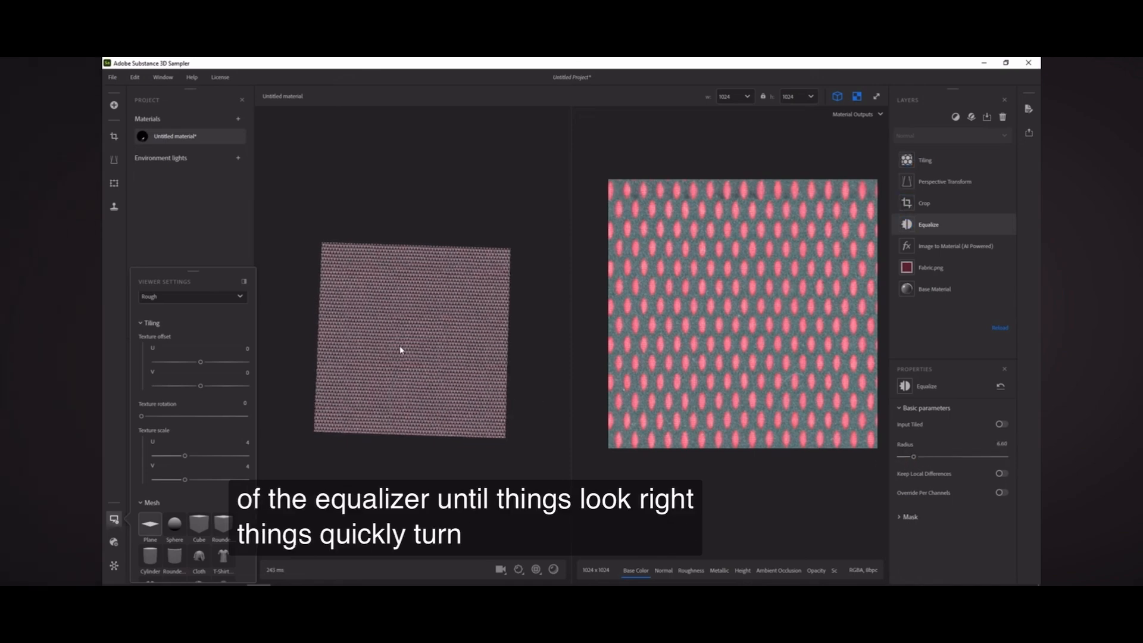
scroll(417, 365, "up", 3)
left_click_drag(429, 368, 429, 355)
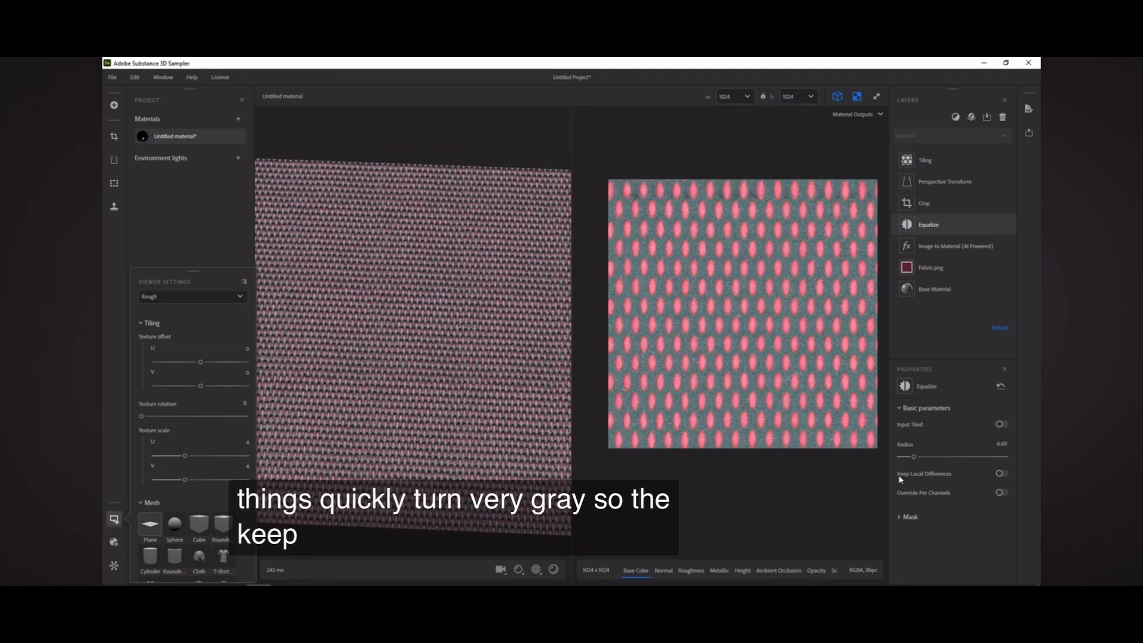
Step: Turn on Keep Local Differences for the Equalize filter and check the fabric's colors across the plane
left_click(1000, 475)
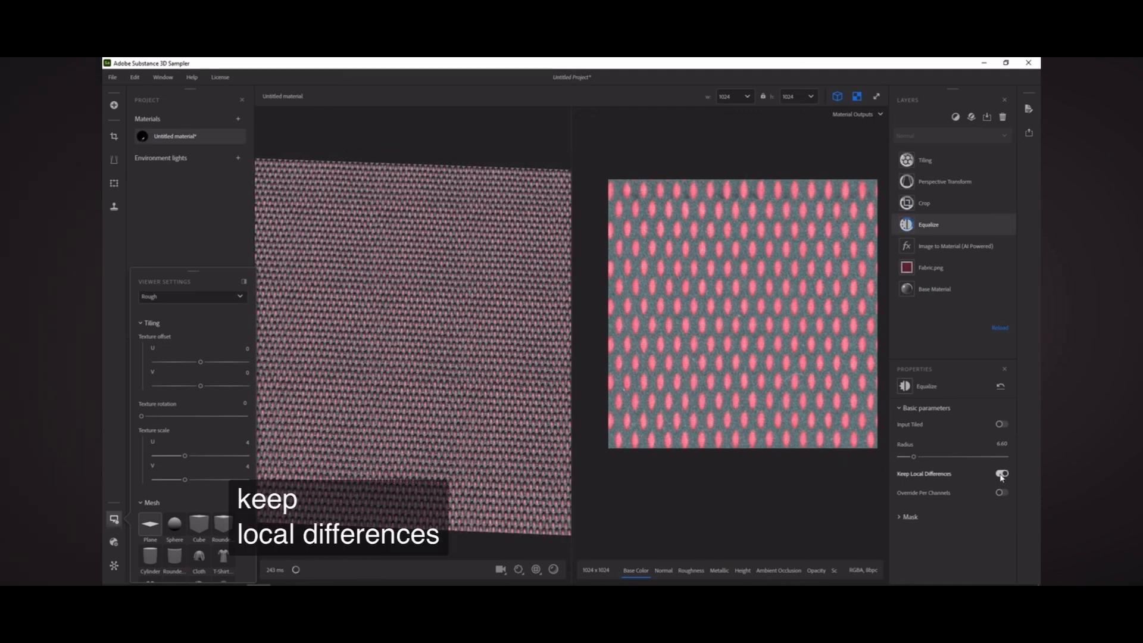
left_click(999, 475)
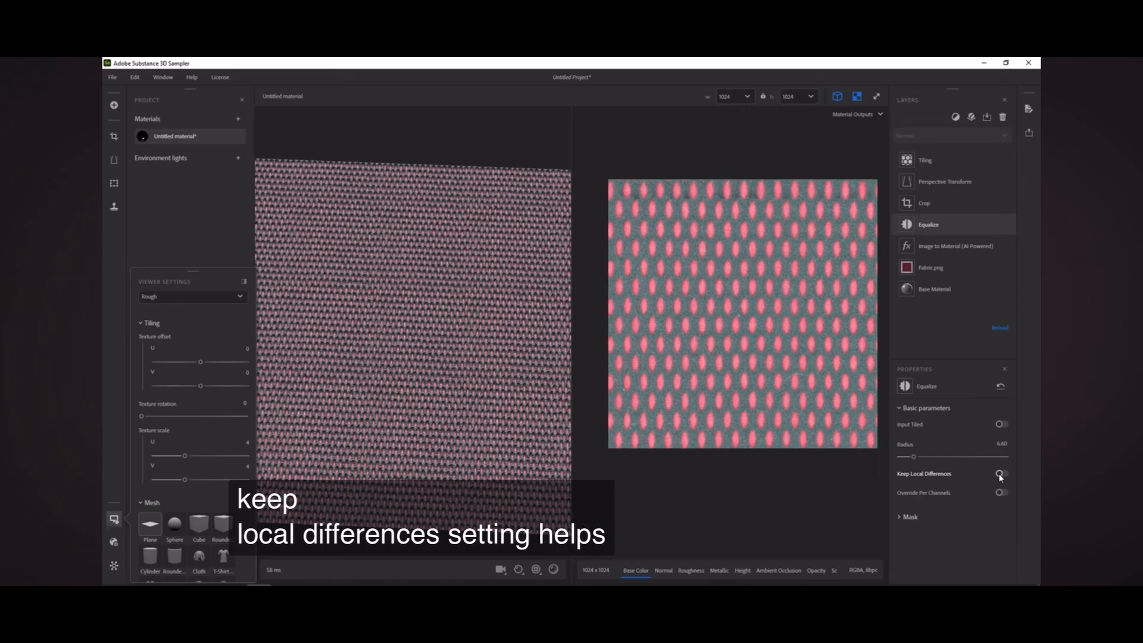
left_click(1000, 474)
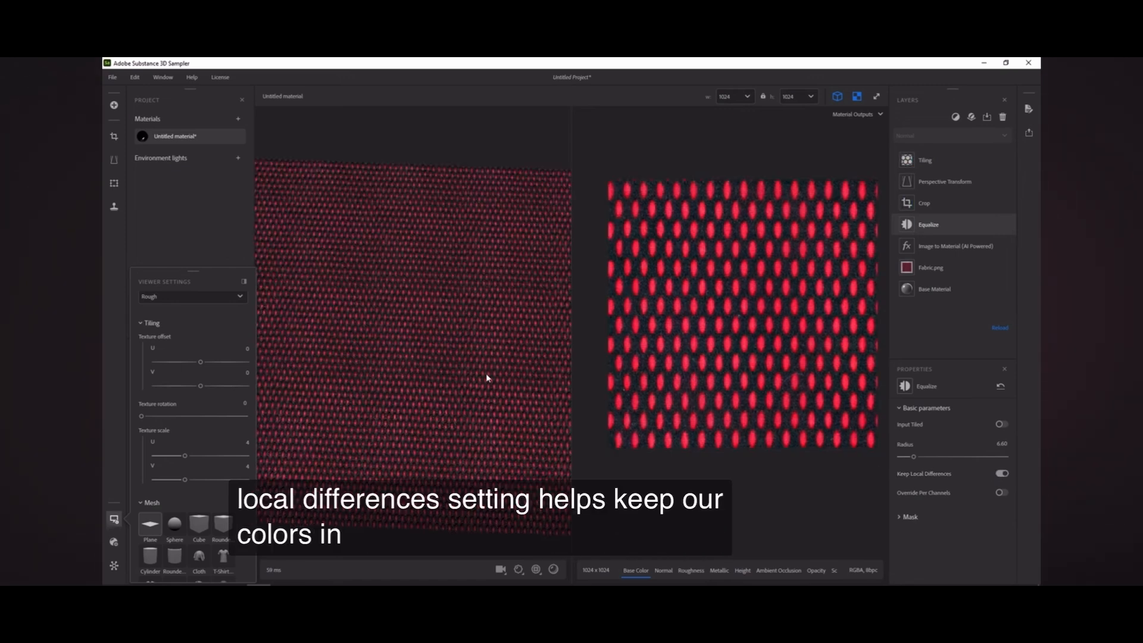
left_click_drag(387, 365, 390, 370)
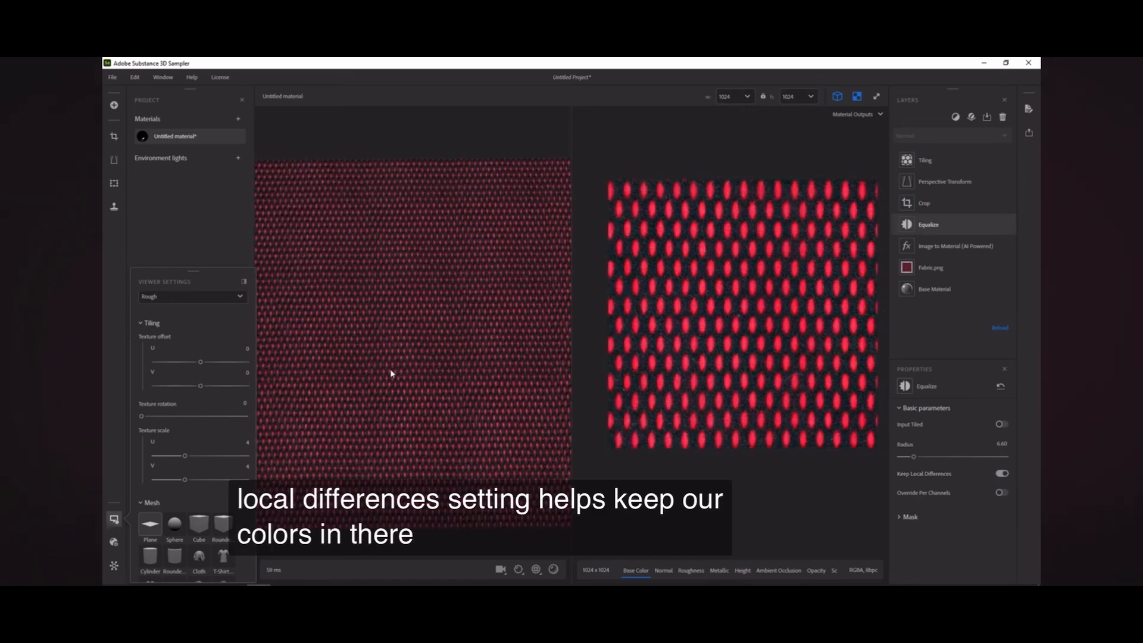
scroll(391, 370, "down", 3)
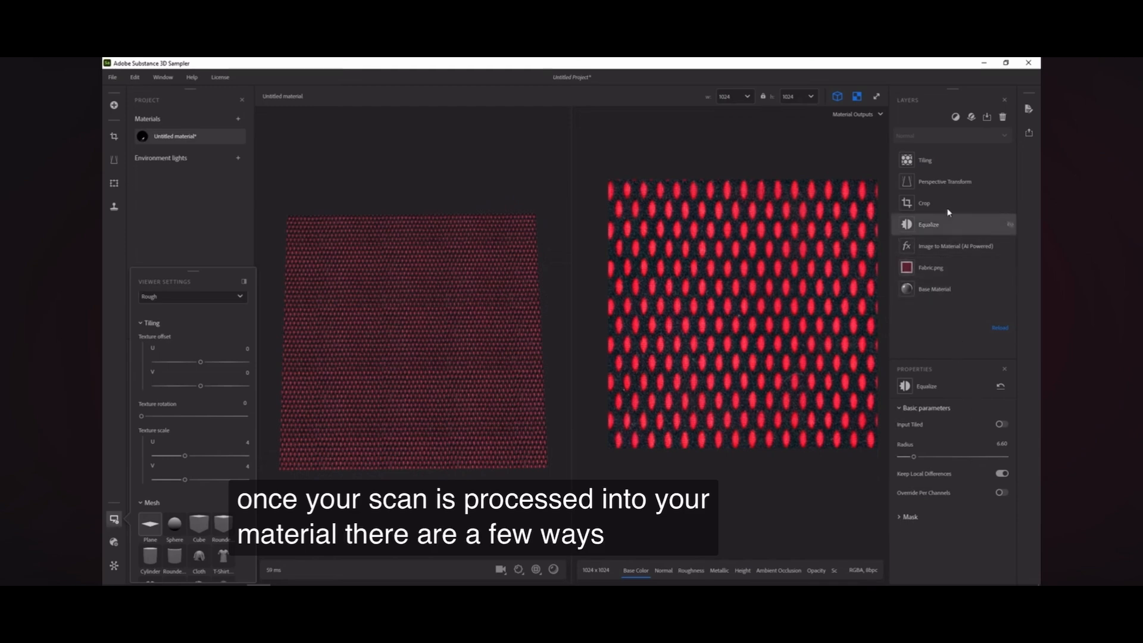
Step: Add a Color Variation filter above the Tiling layer and examine the fabric closely in the 3D view
left_click(950, 166)
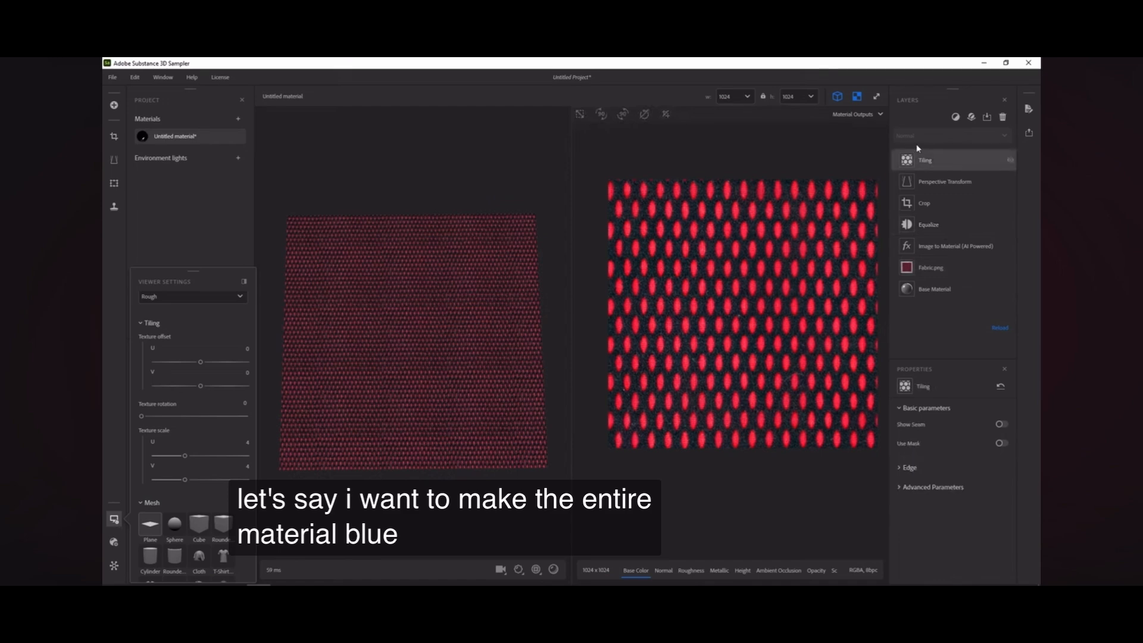
left_click(956, 119)
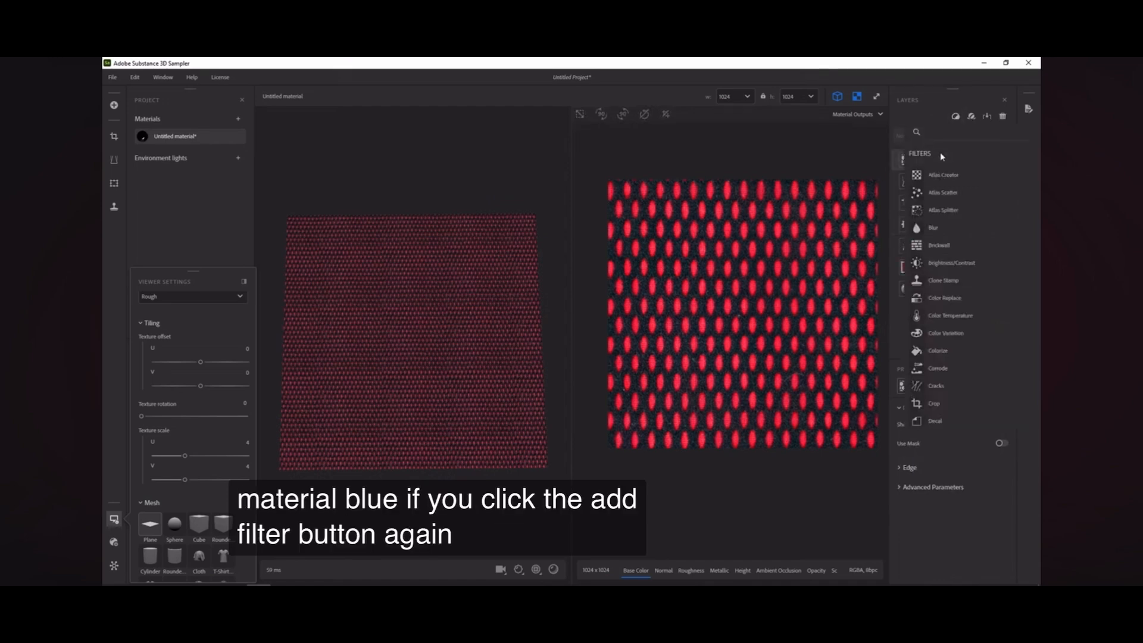
type("color")
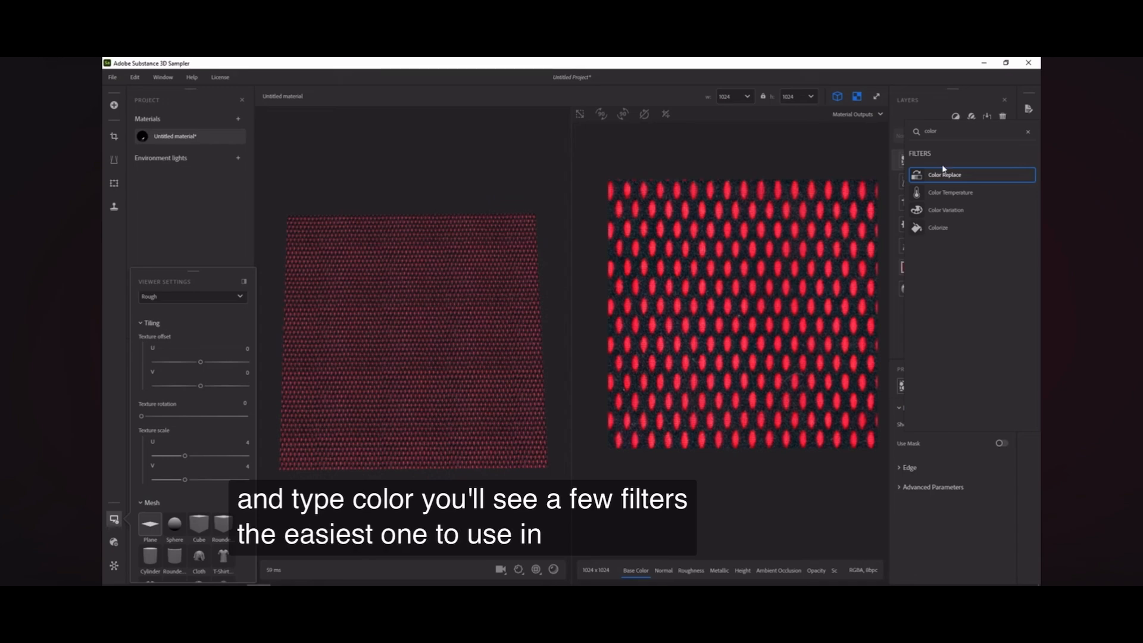
left_click(957, 212)
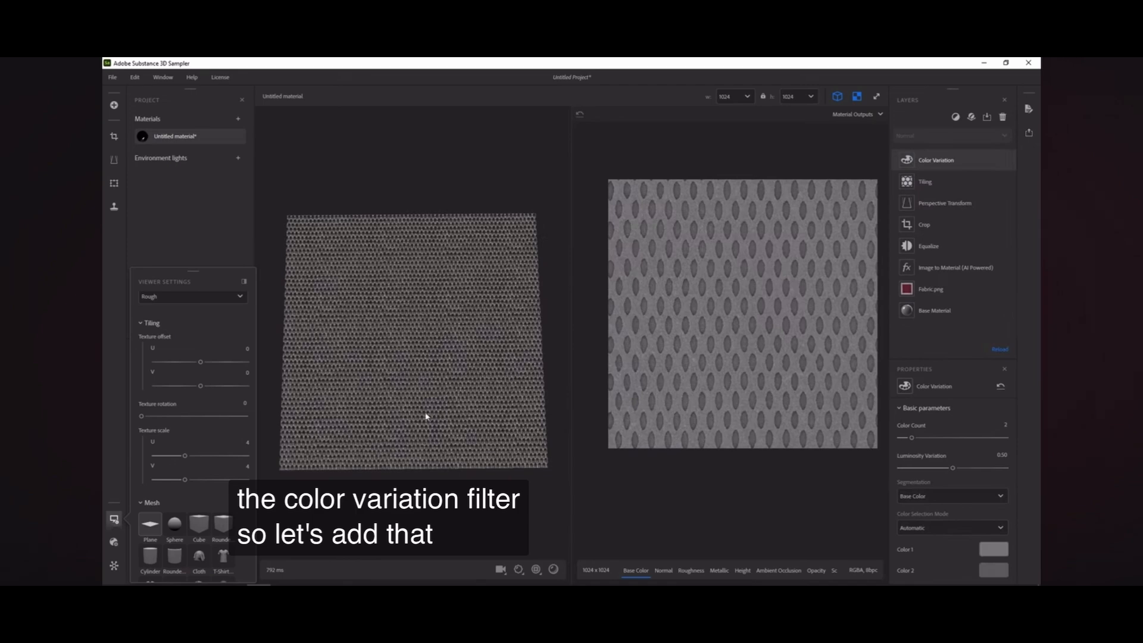
scroll(423, 394, "up", 6)
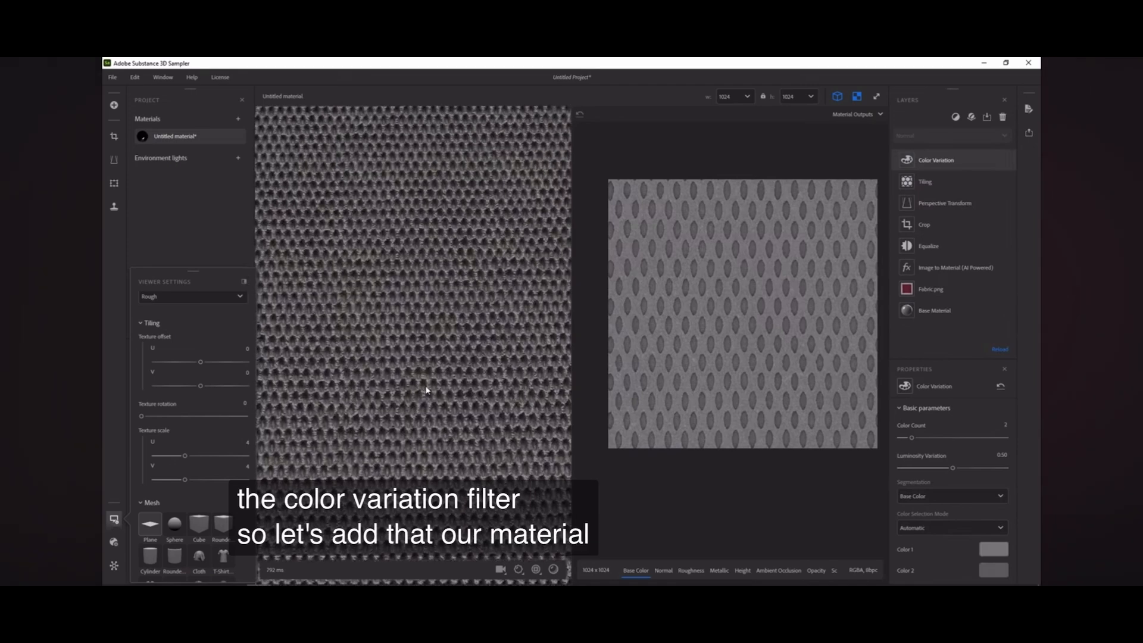
left_click_drag(420, 373, 427, 370)
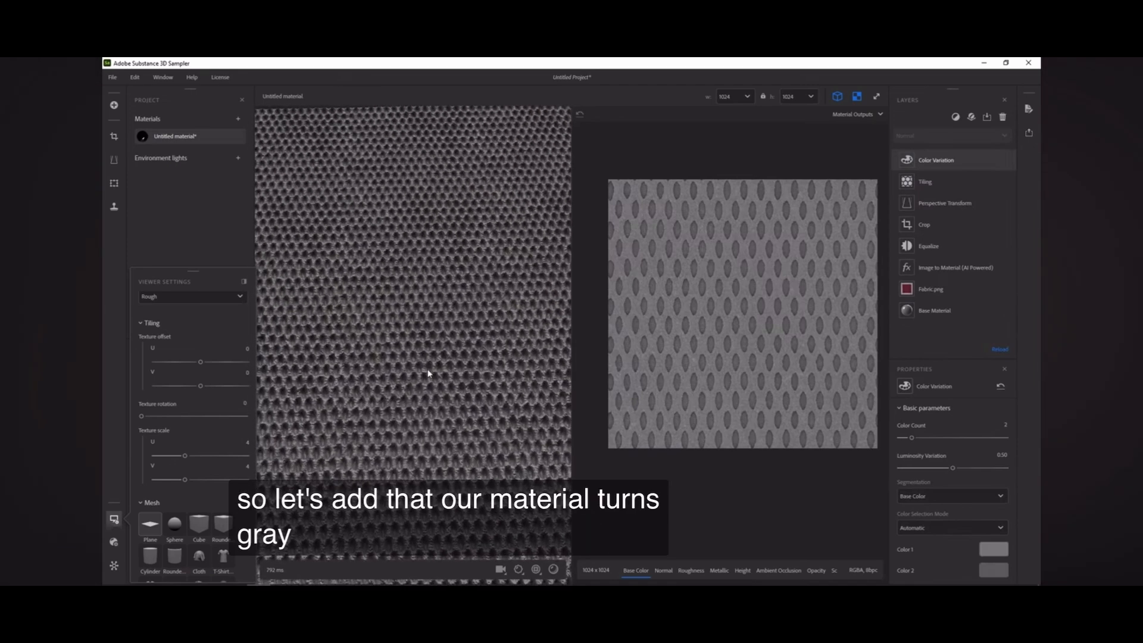
Step: Set the Color Variation filter's Color 1 to a dark navy blue
left_click(986, 551)
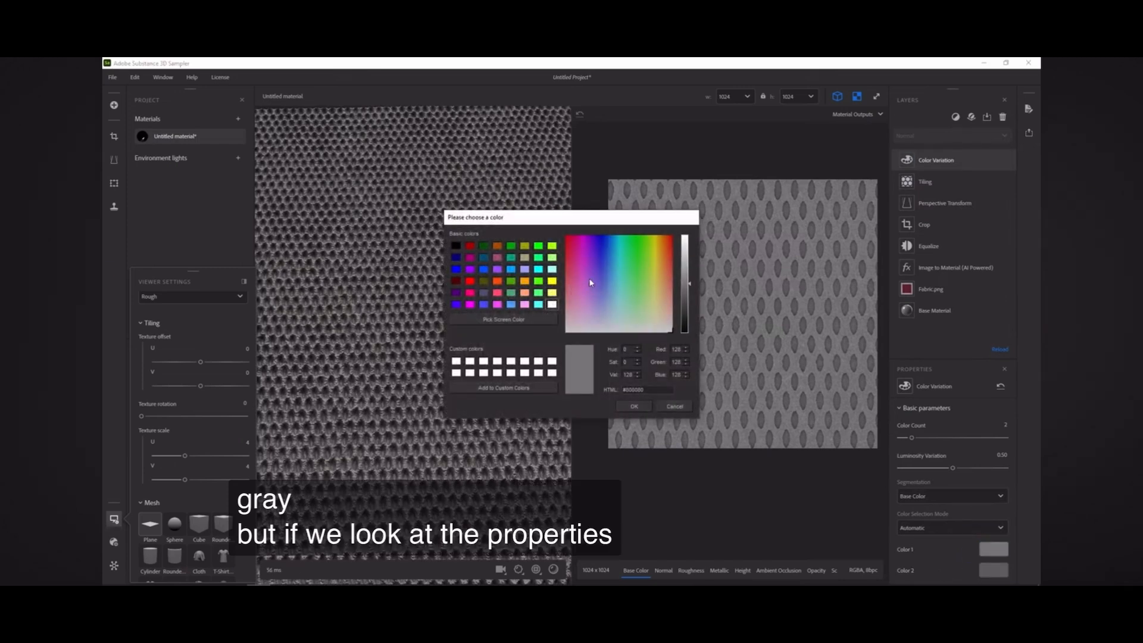
left_click(605, 259)
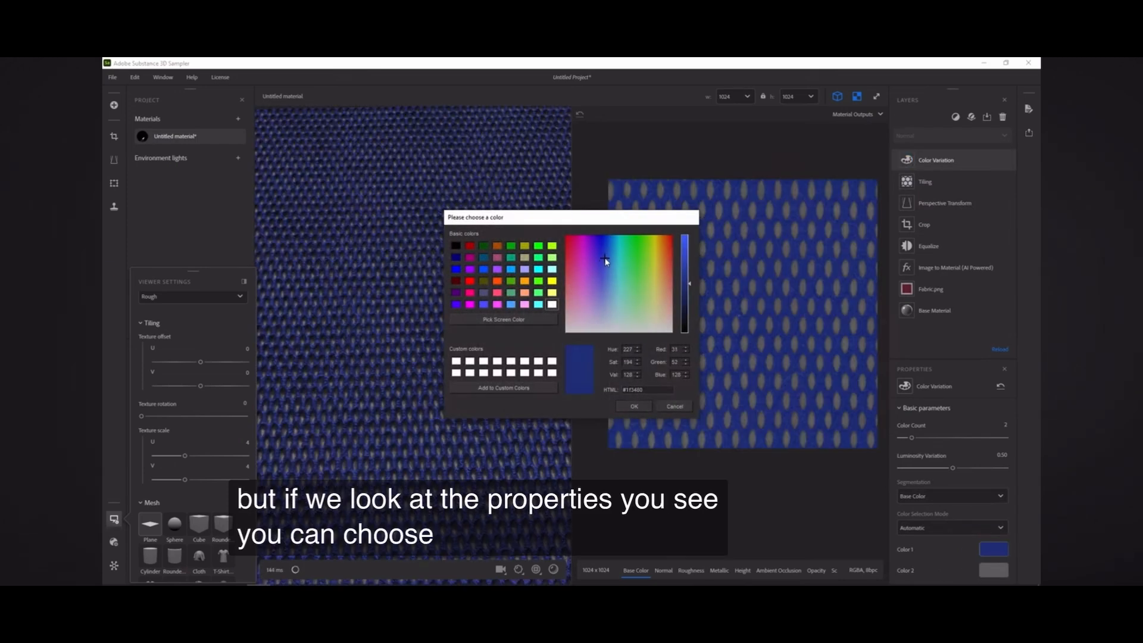
left_click(686, 309)
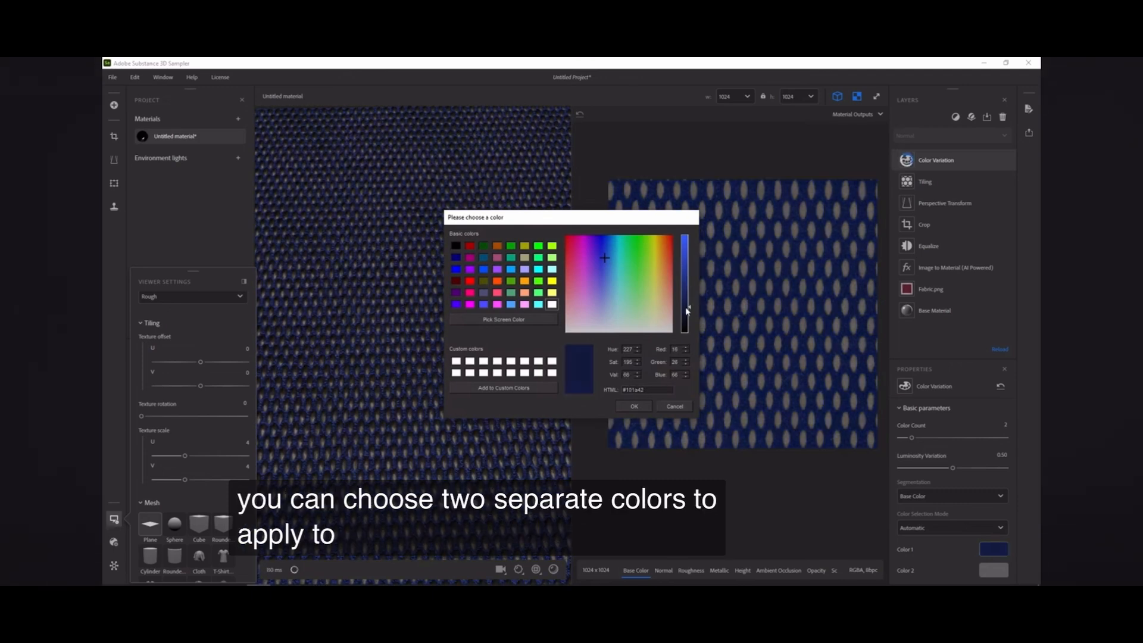
left_click(635, 406)
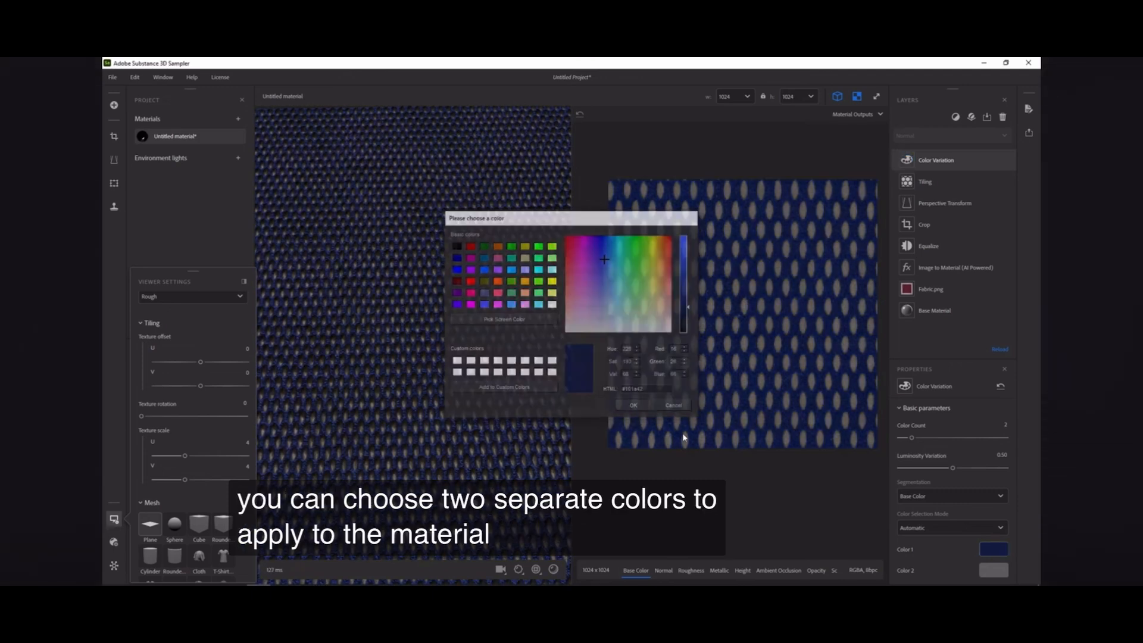
Step: Set the Color Variation filter's Color 2 to a medium-bright teal blue
left_click(1001, 572)
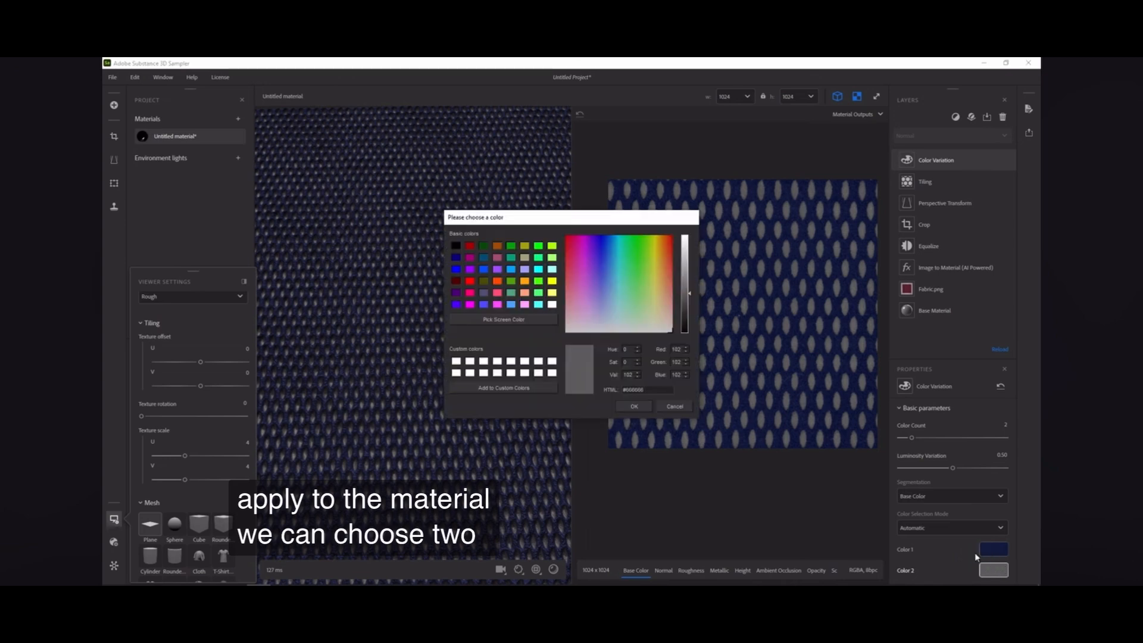
left_click(615, 246)
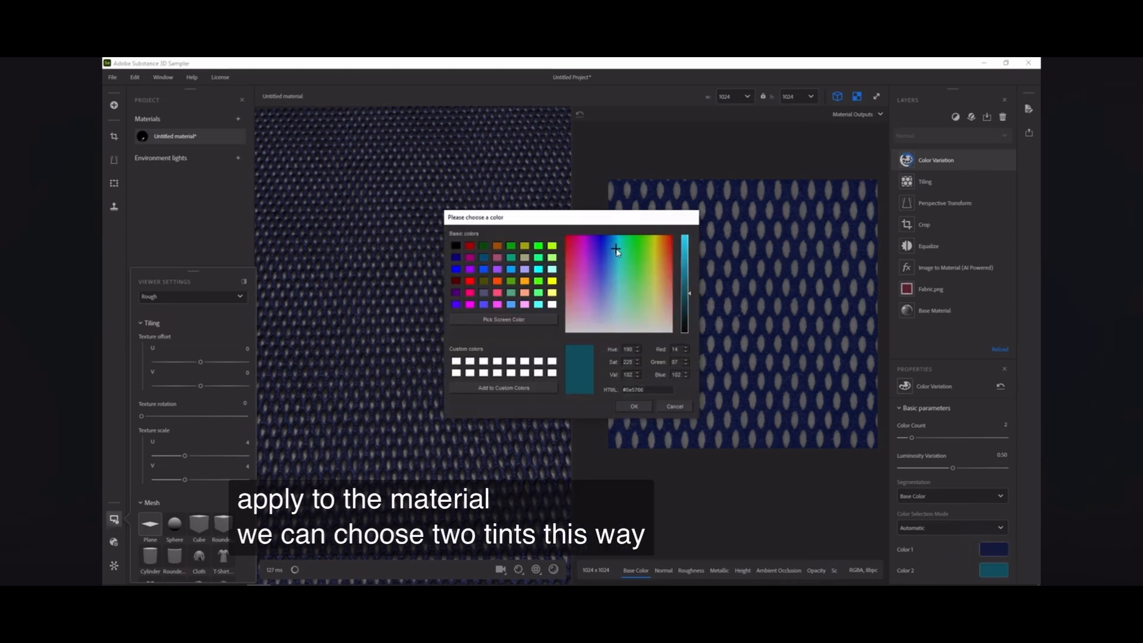
left_click(689, 275)
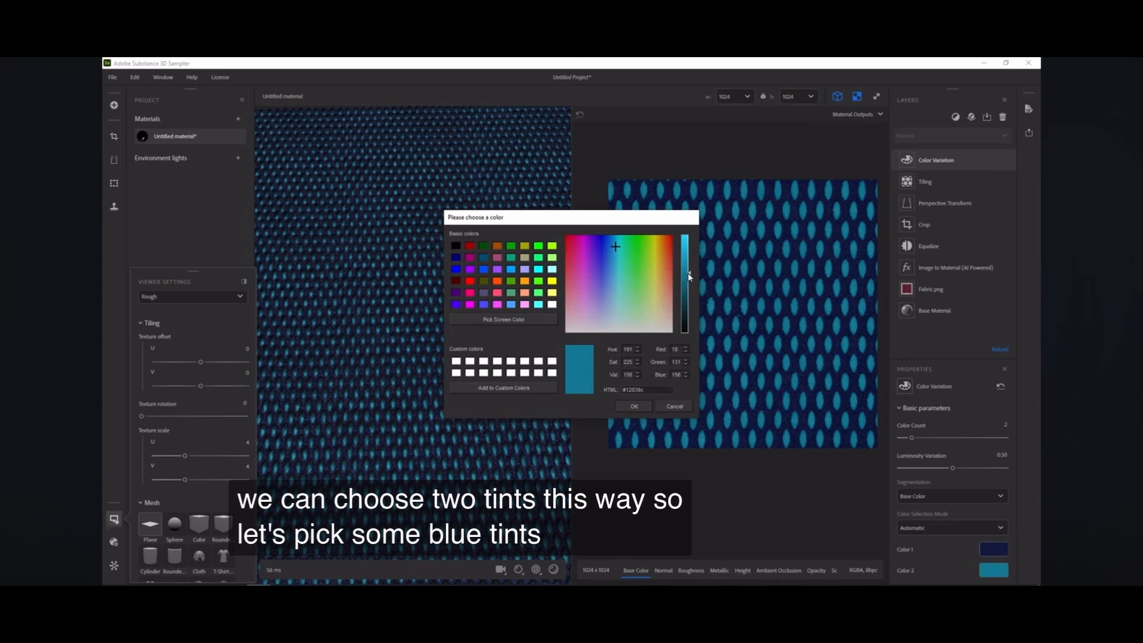
left_click(634, 406)
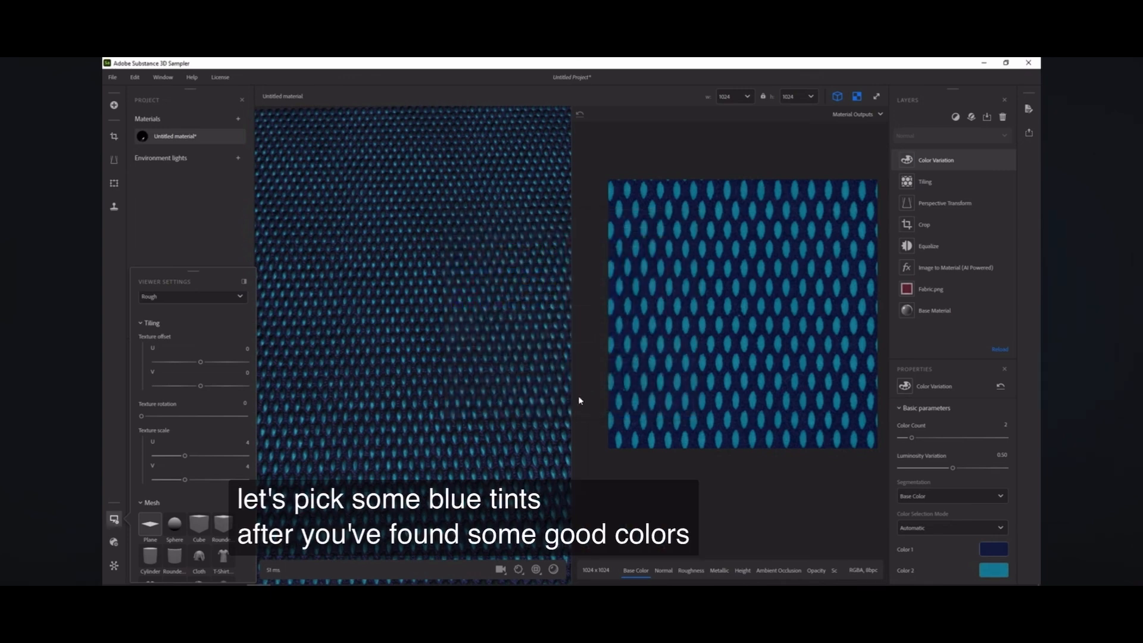
Step: Raise the Color Variation filter's Luminosity Variation to 1 and review the fabric detail from an angle
left_click_drag(446, 390, 477, 361)
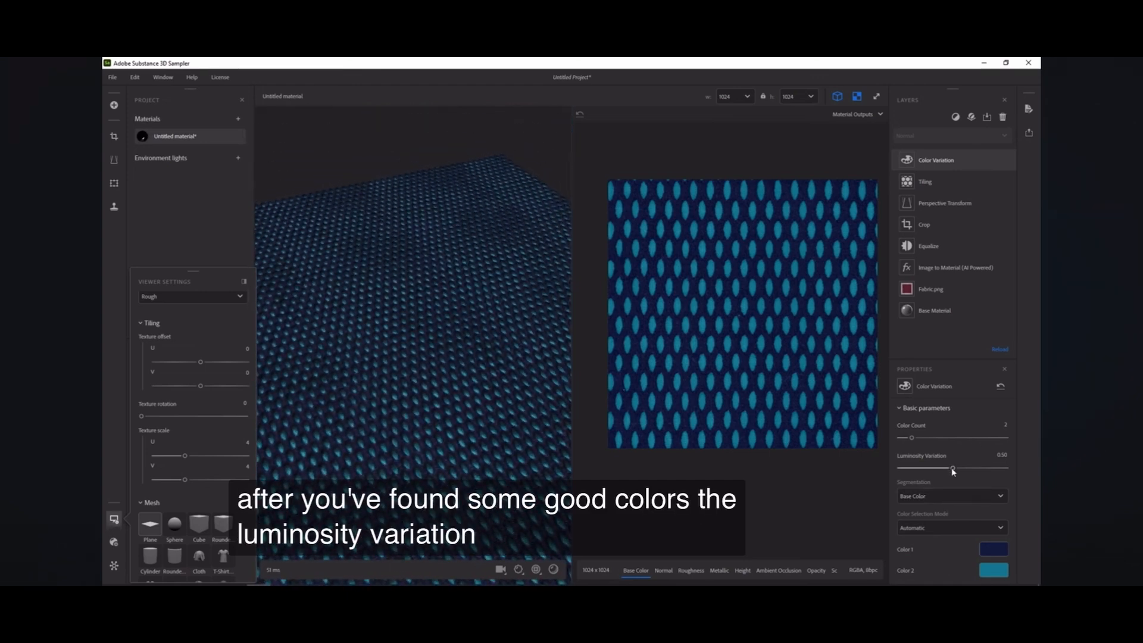
left_click_drag(956, 468, 1024, 481)
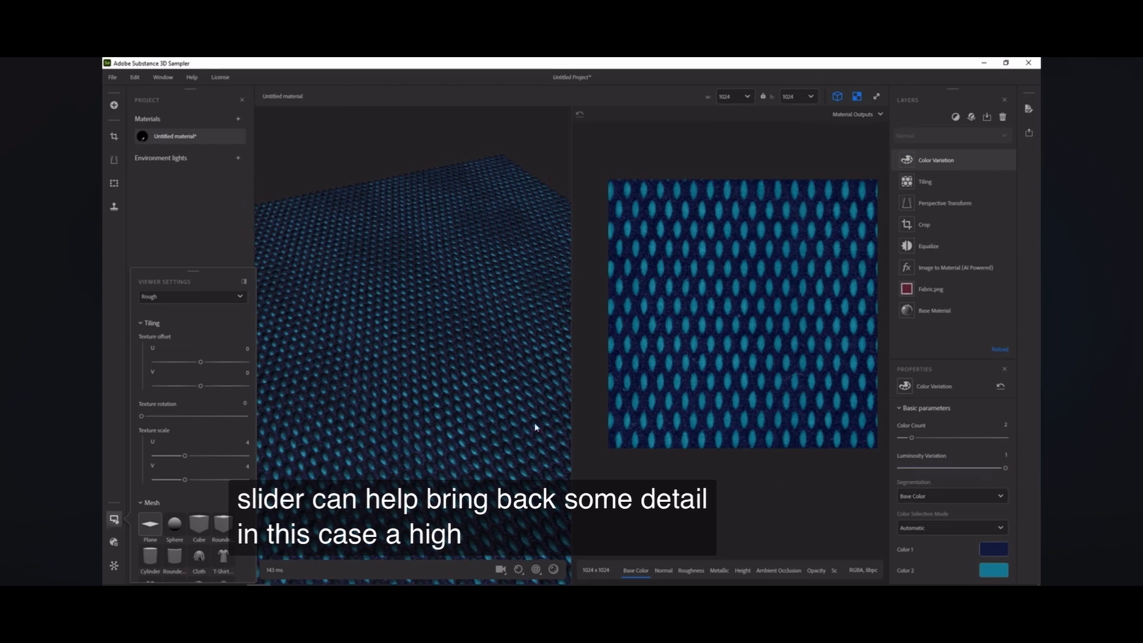
left_click_drag(535, 423, 475, 423)
scroll(499, 449, "down", 3)
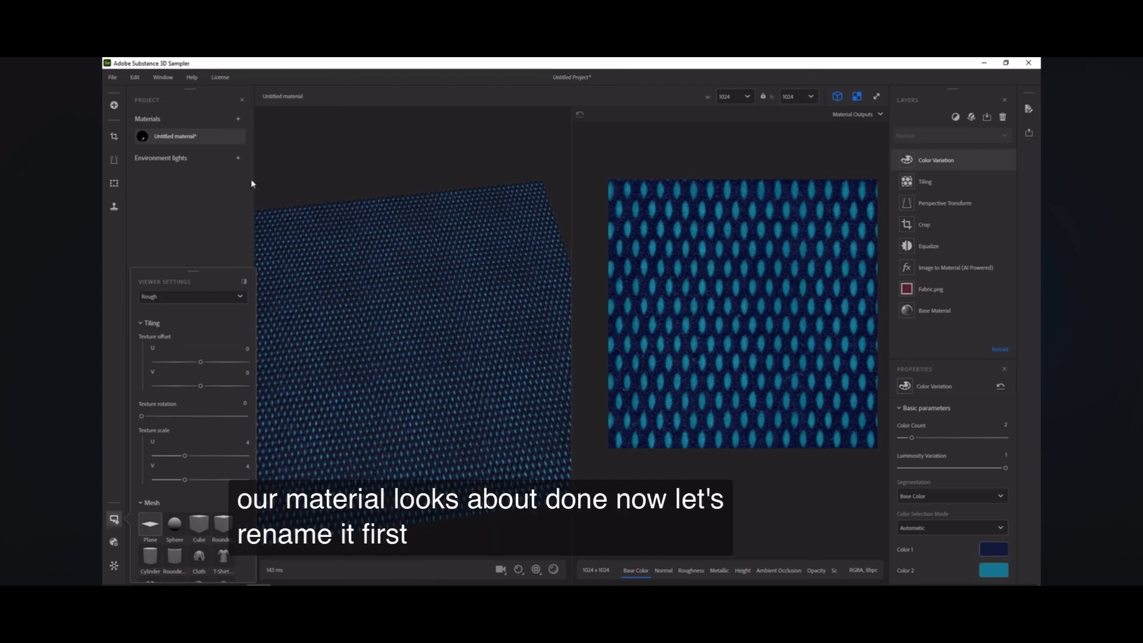
Step: Rename the untitled material in the project to Fabric Scan
right_click(205, 139)
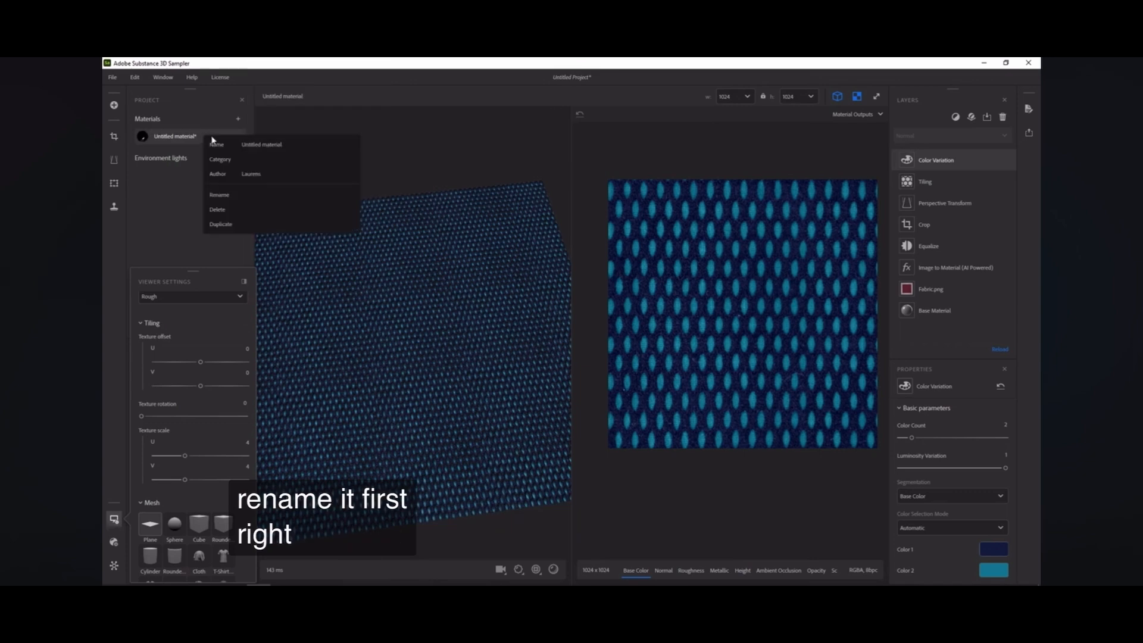
left_click(227, 195)
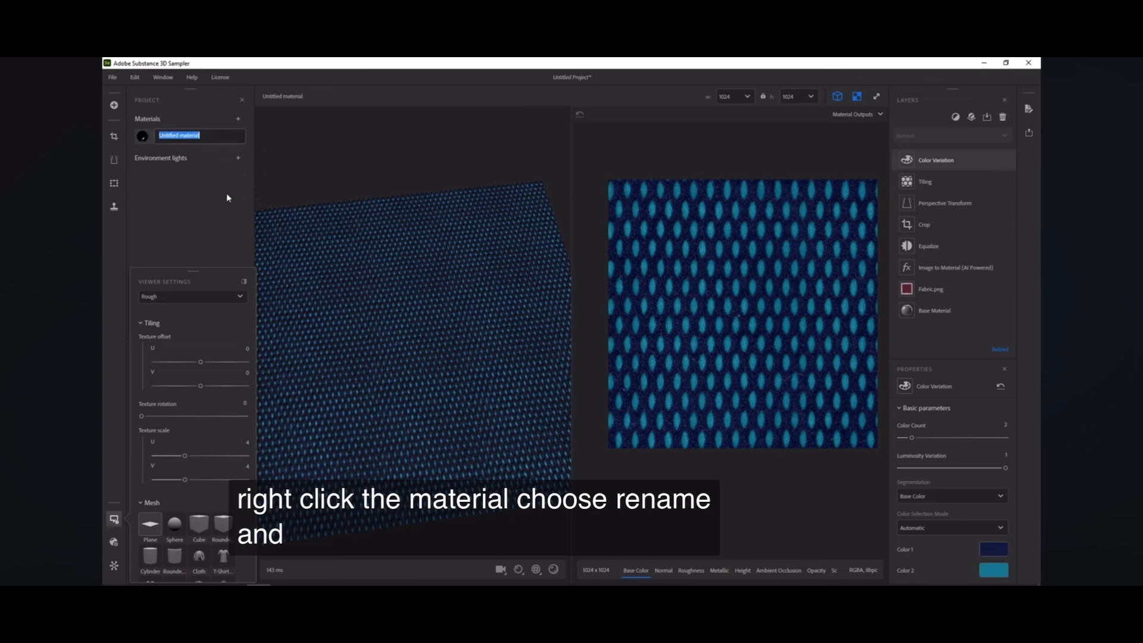
type("Fabric")
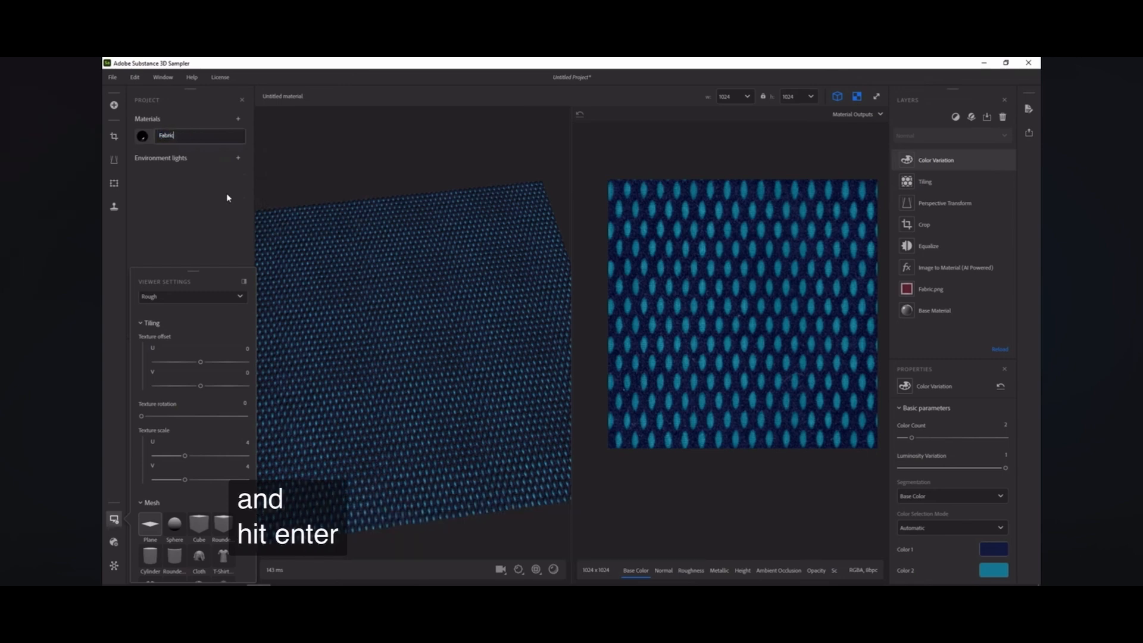
type(" Scan")
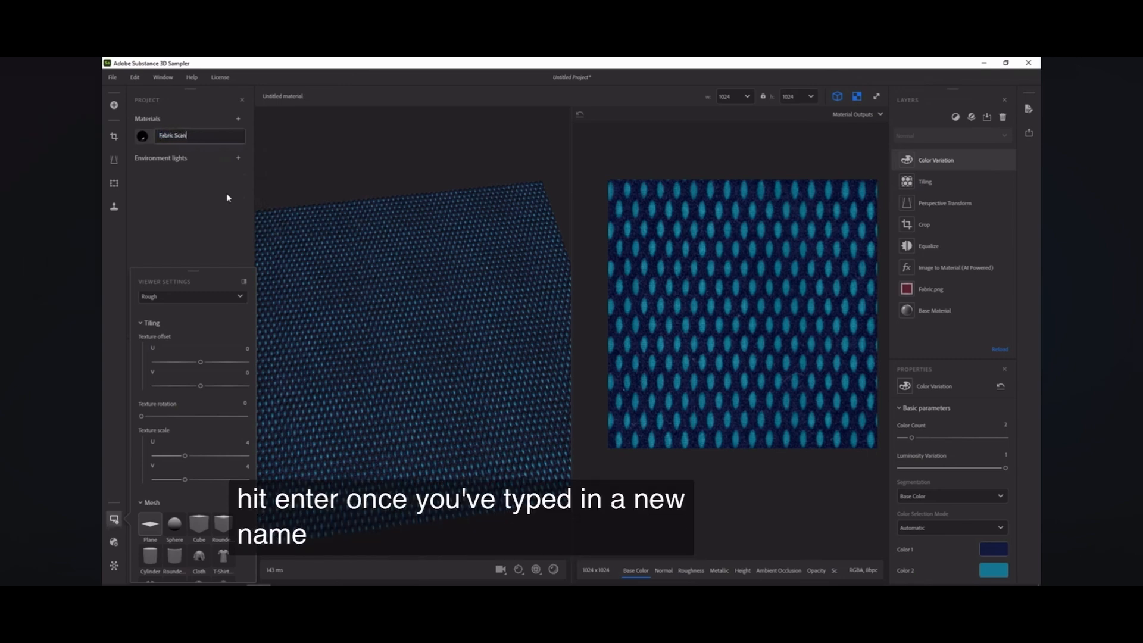
key("Return")
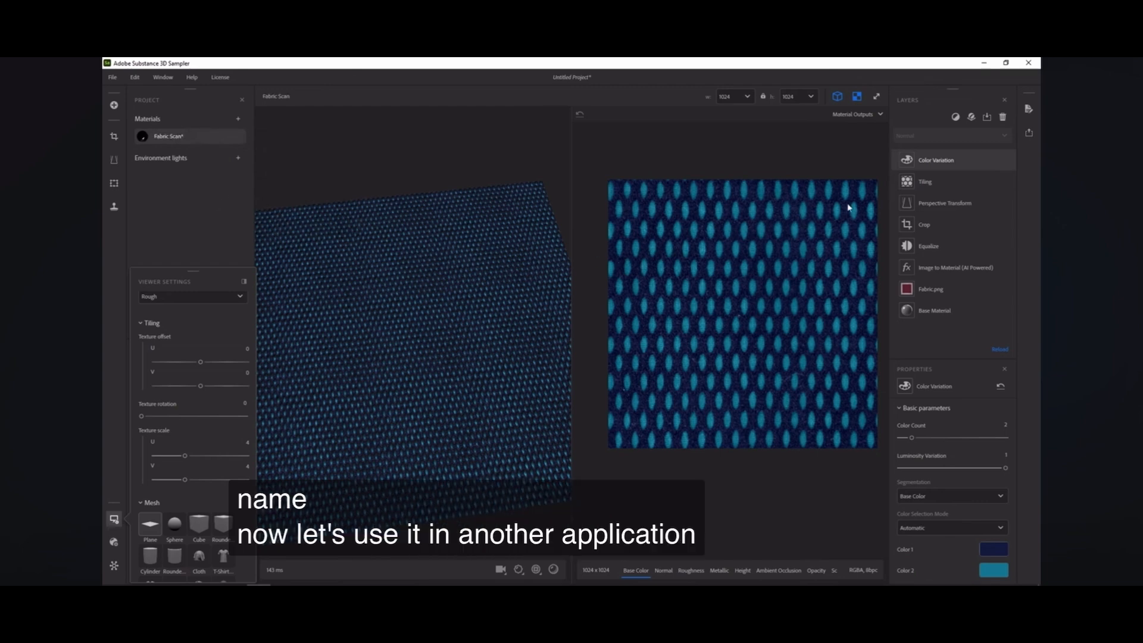
Step: Send the Fabric Scan material to Substance 3D Painter
left_click(1030, 133)
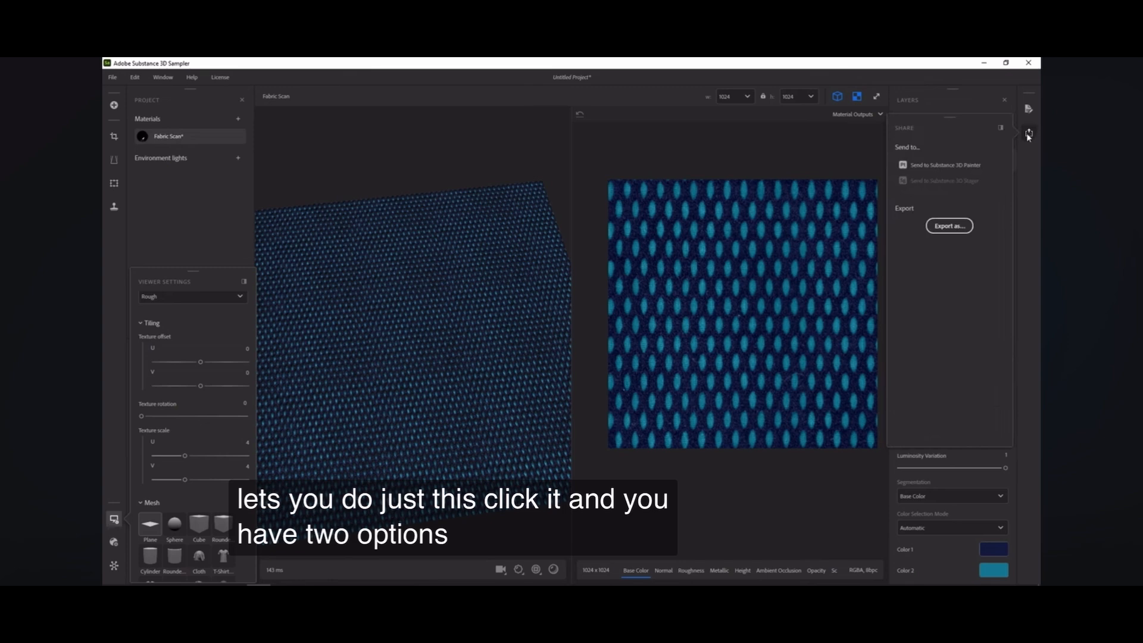
left_click(946, 165)
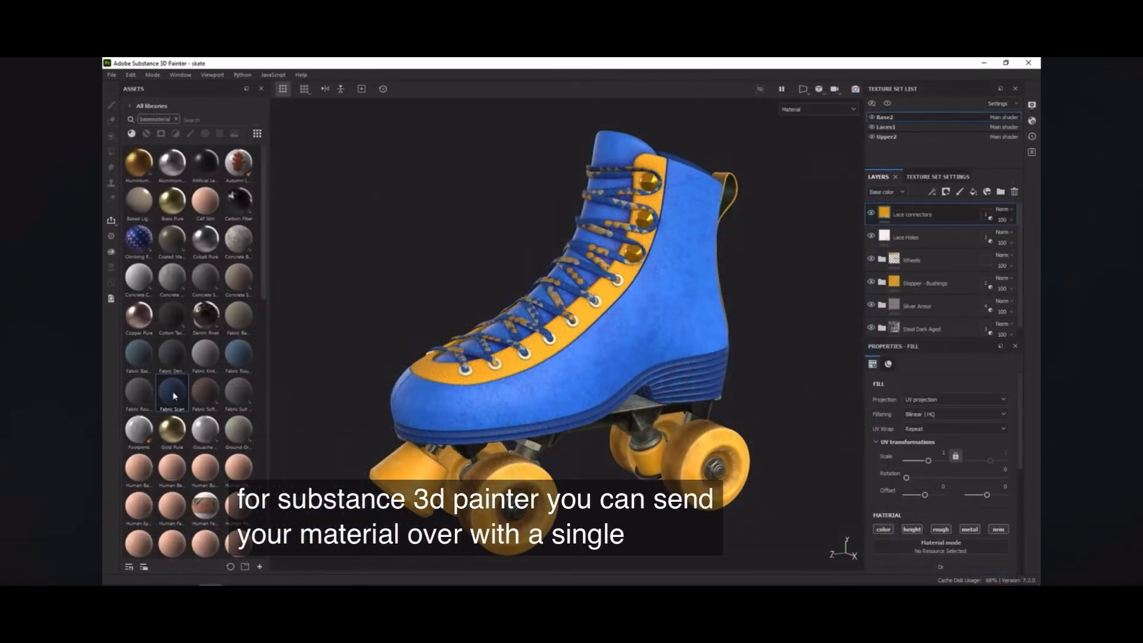
Step: In Substance 3D Painter, apply the Fabric Scan material to the skate's padded lining in the Upper2 texture set and inspect it
mouse_move(174, 397)
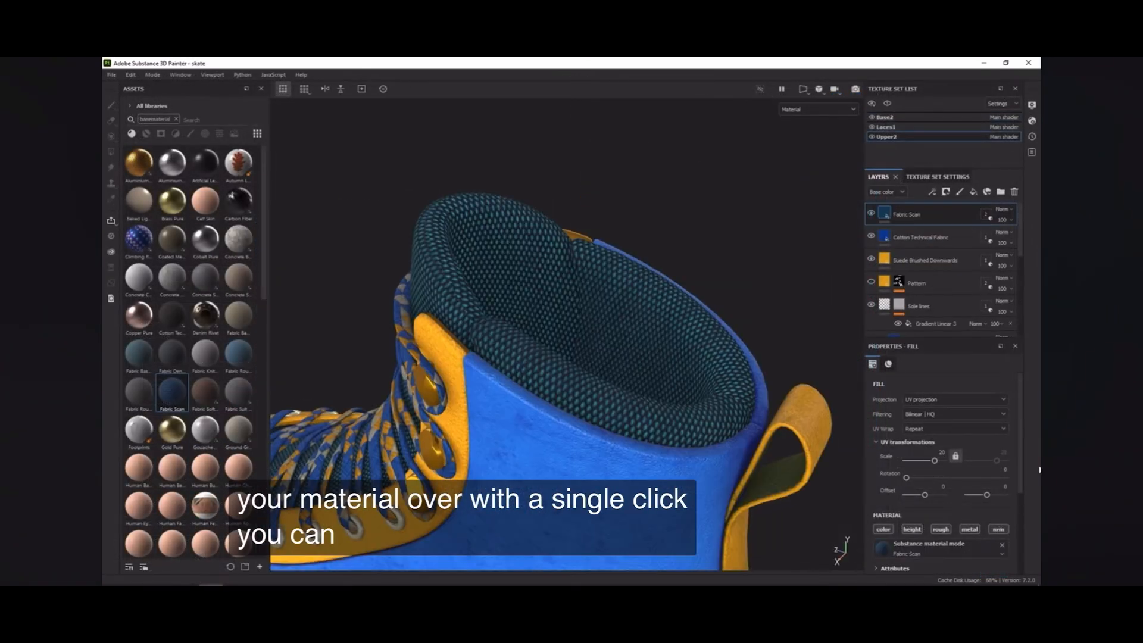
left_click_drag(641, 357, 652, 308, "alt")
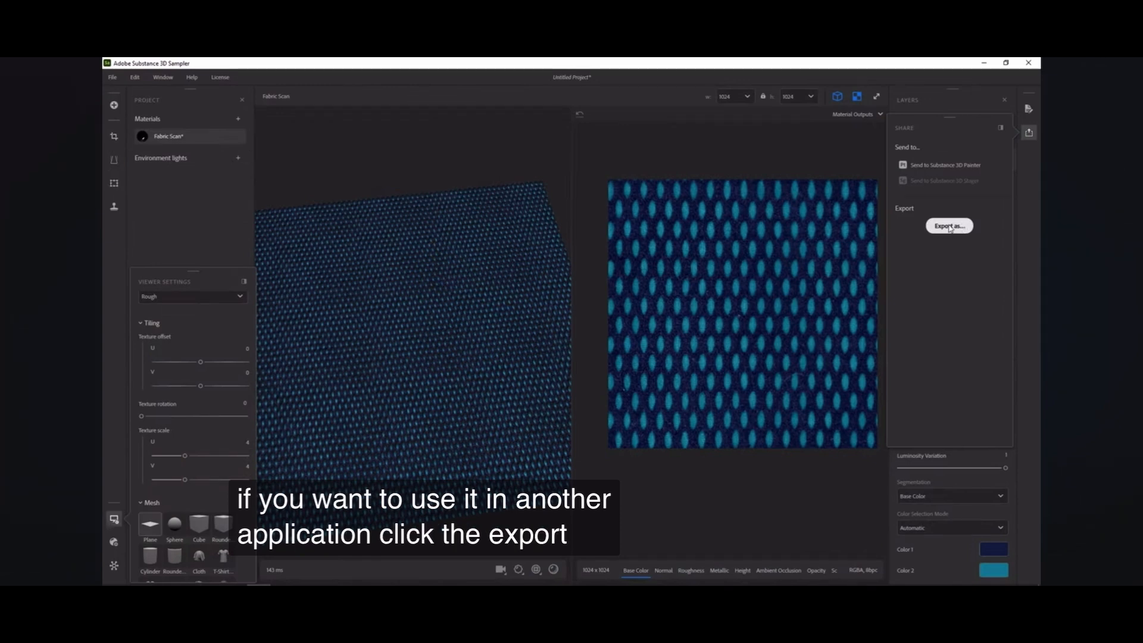
Step: Back in Substance 3D Sampler, open the Fabric Scan export settings, set the format to PNG and look through the available presets
left_click(950, 229)
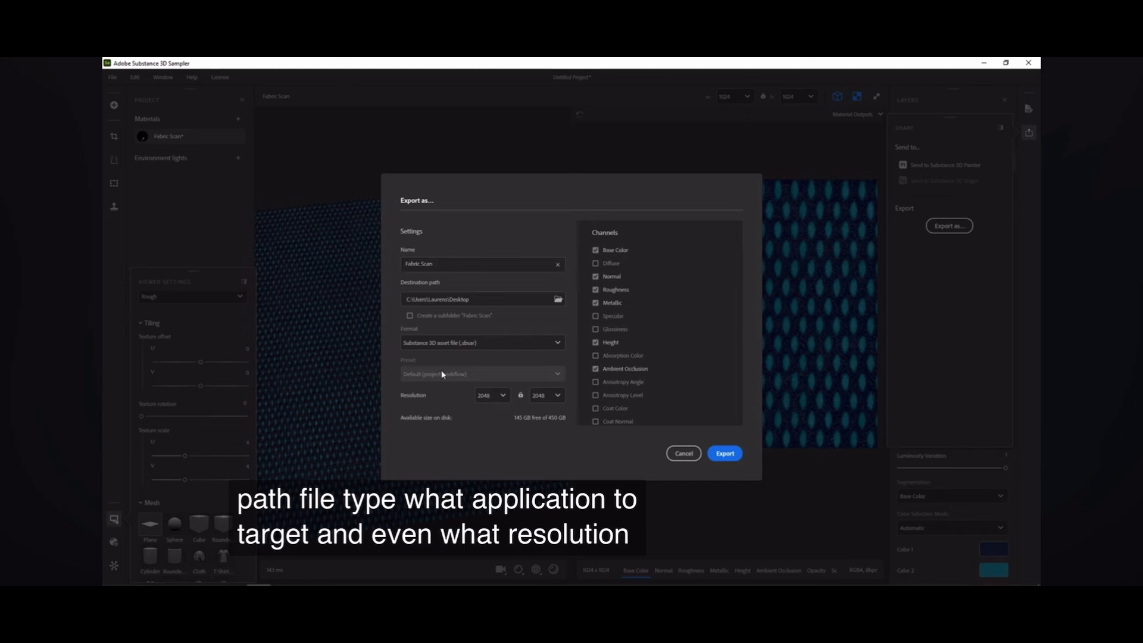
left_click(439, 344)
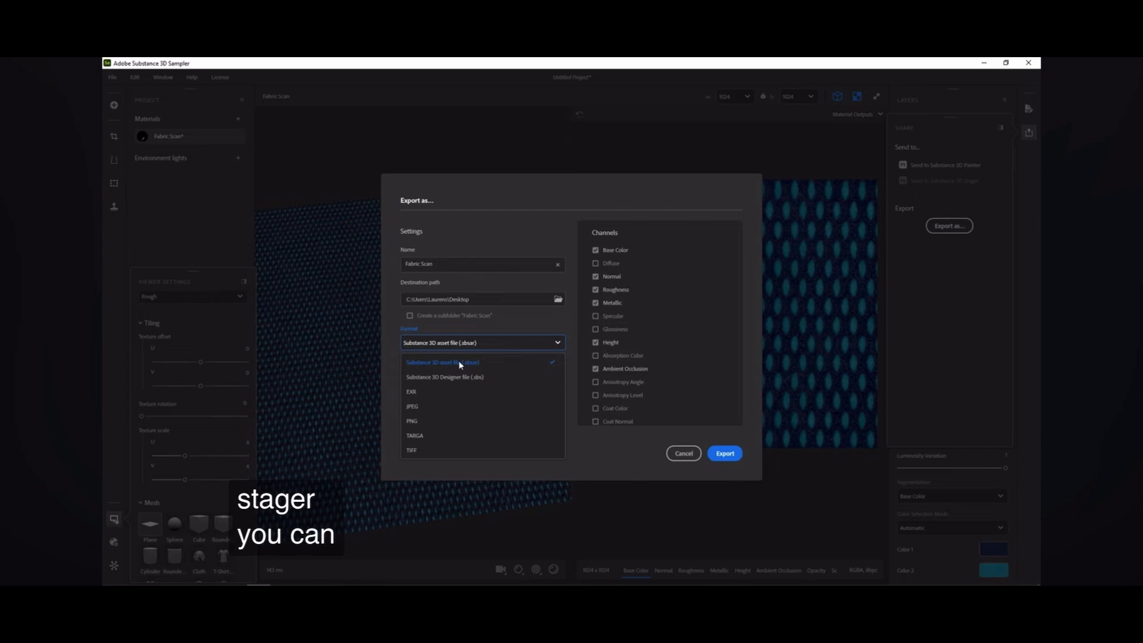
left_click(425, 421)
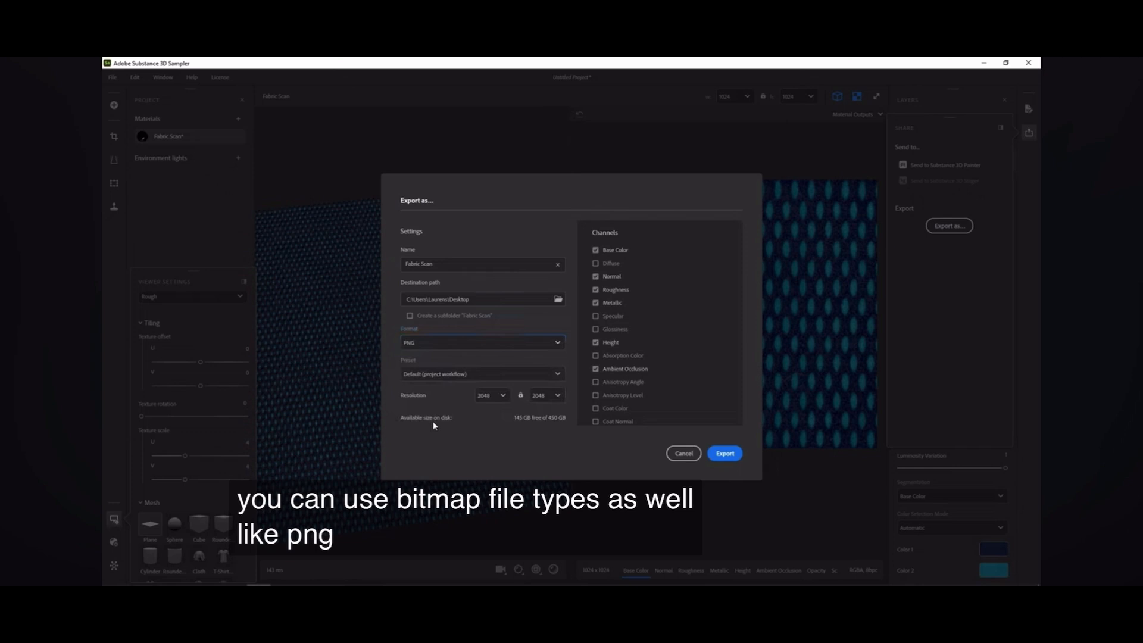
left_click(423, 377)
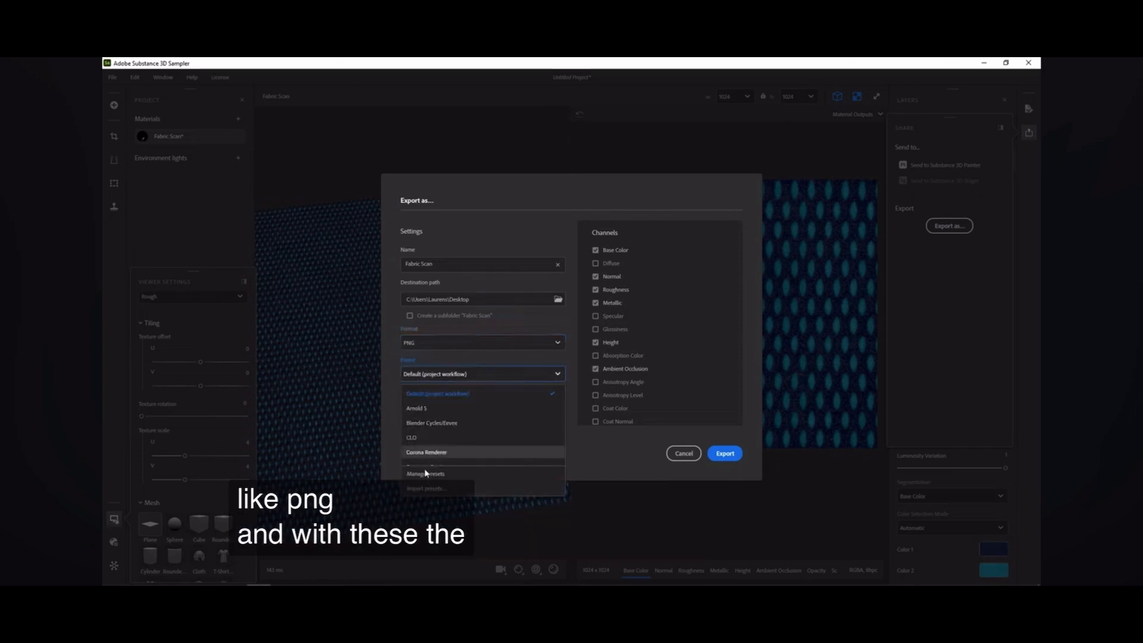
left_click(393, 365)
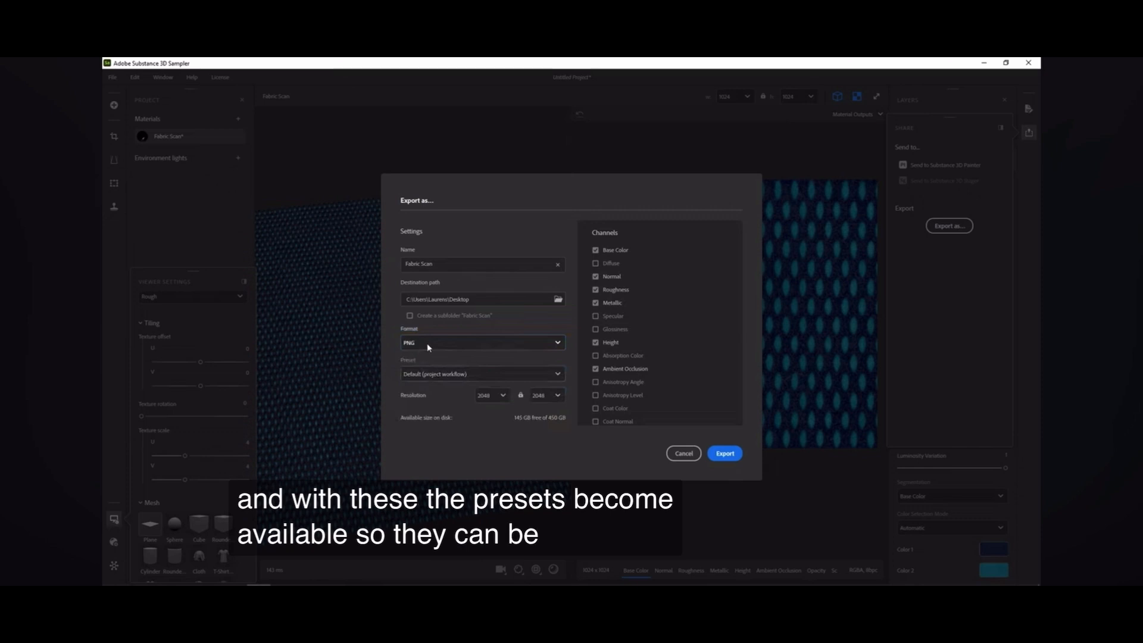
Step: Set the export format to Substance 3D asset file (.sbsar) and export the Fabric Scan material
left_click(427, 343)
left_click(428, 366)
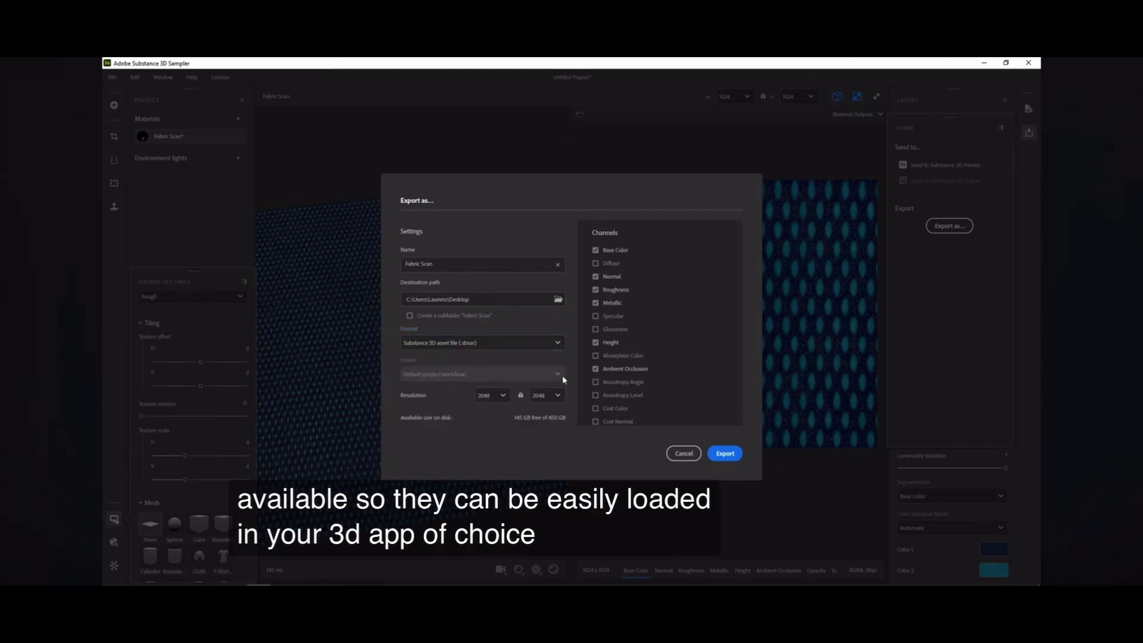
left_click(725, 454)
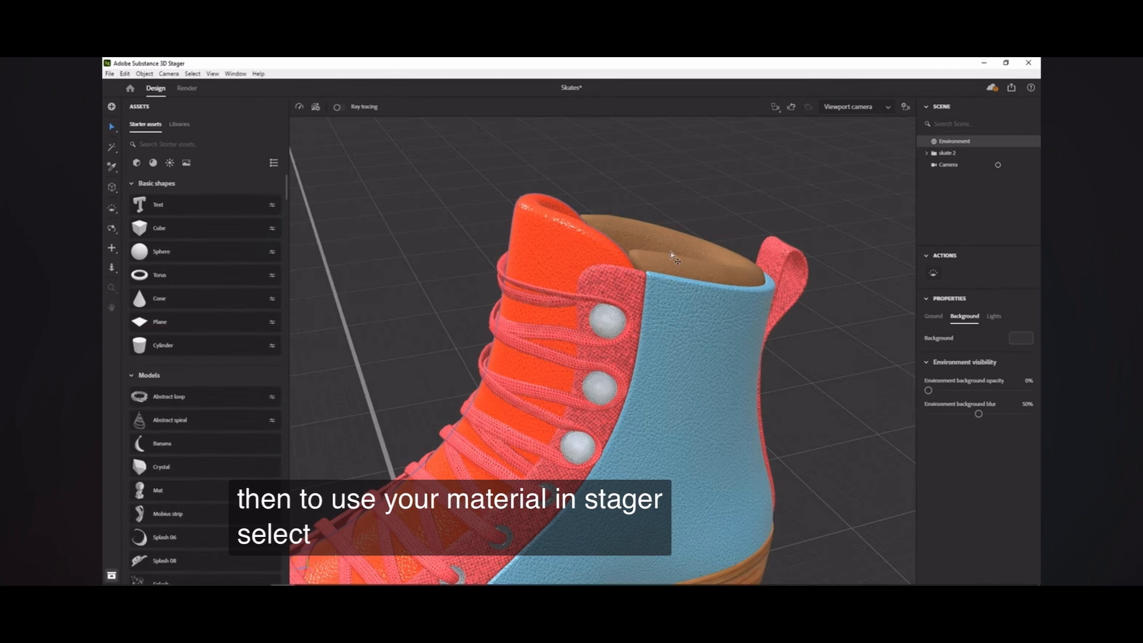
Step: In Substance 3D Stager, select the skate's tongue and padding and place the exported Fabric Scan.sbsar material on them
left_click(689, 261)
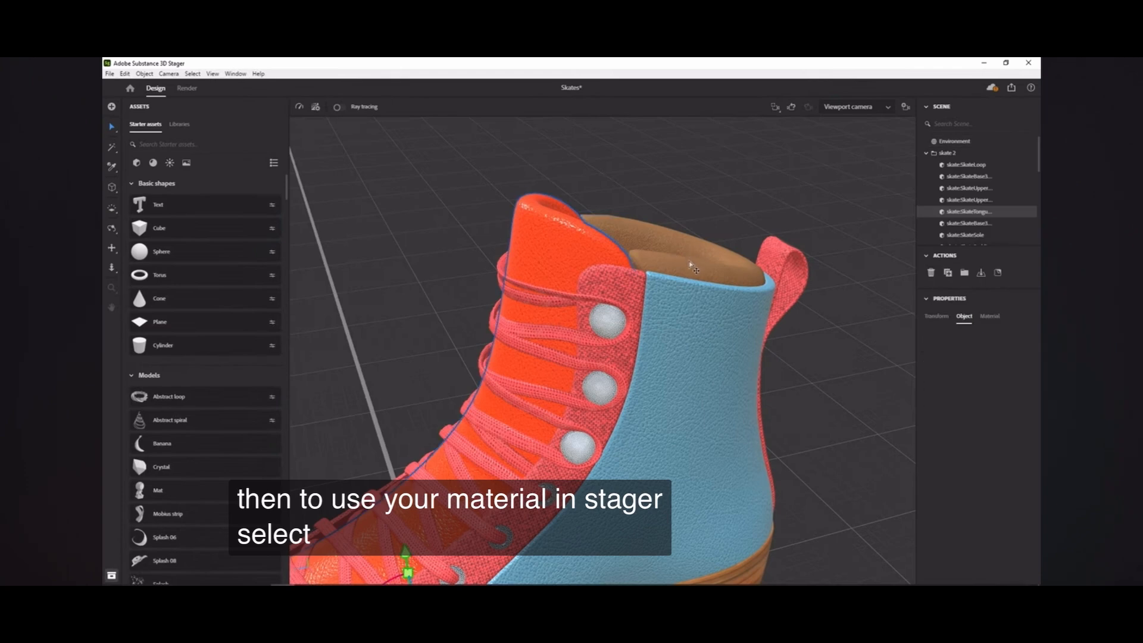
left_click(561, 262)
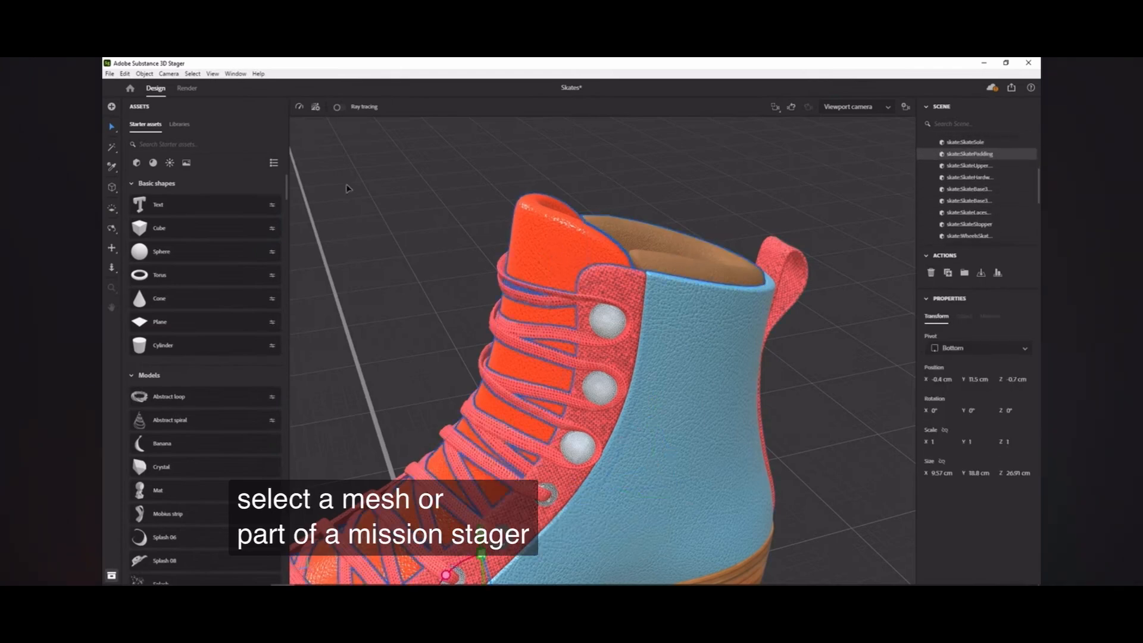
left_click(110, 74)
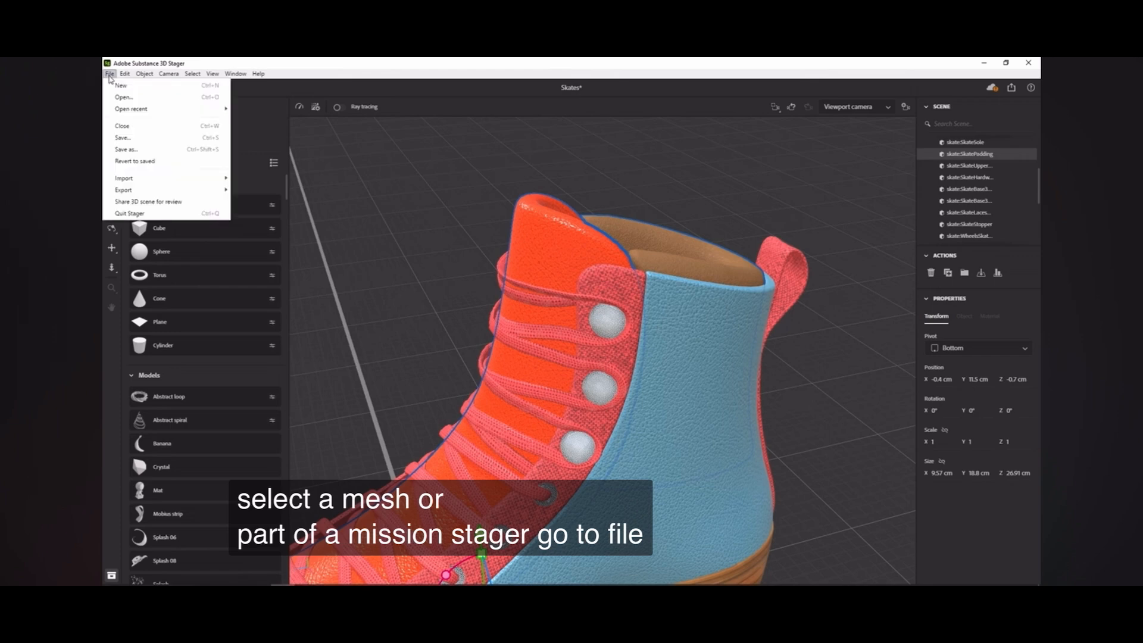
mouse_move(143, 180)
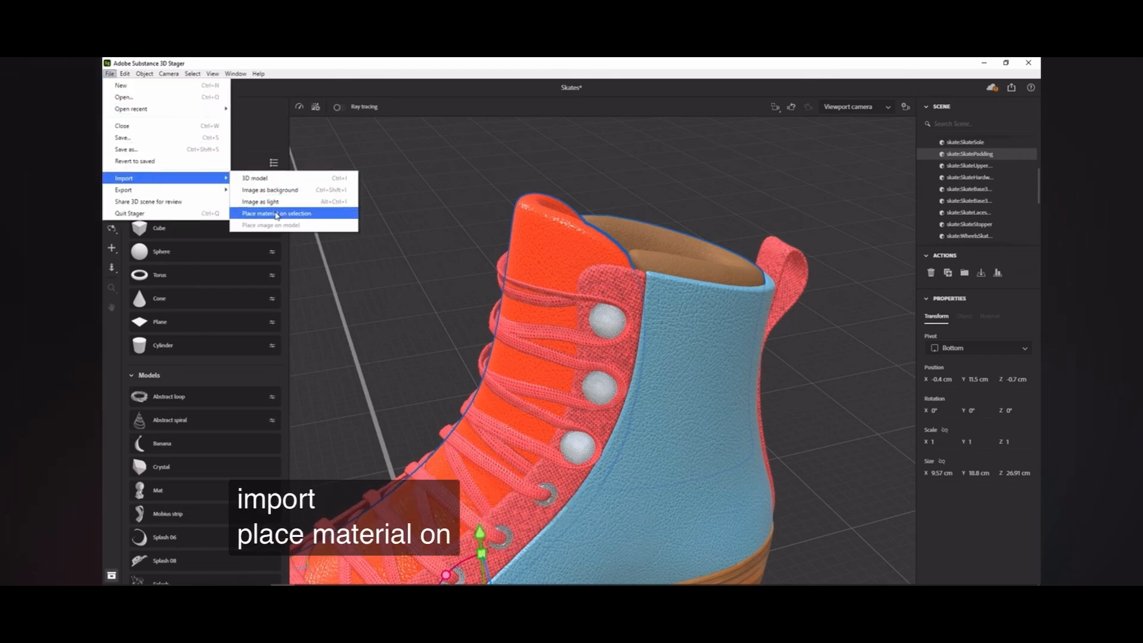
left_click(276, 214)
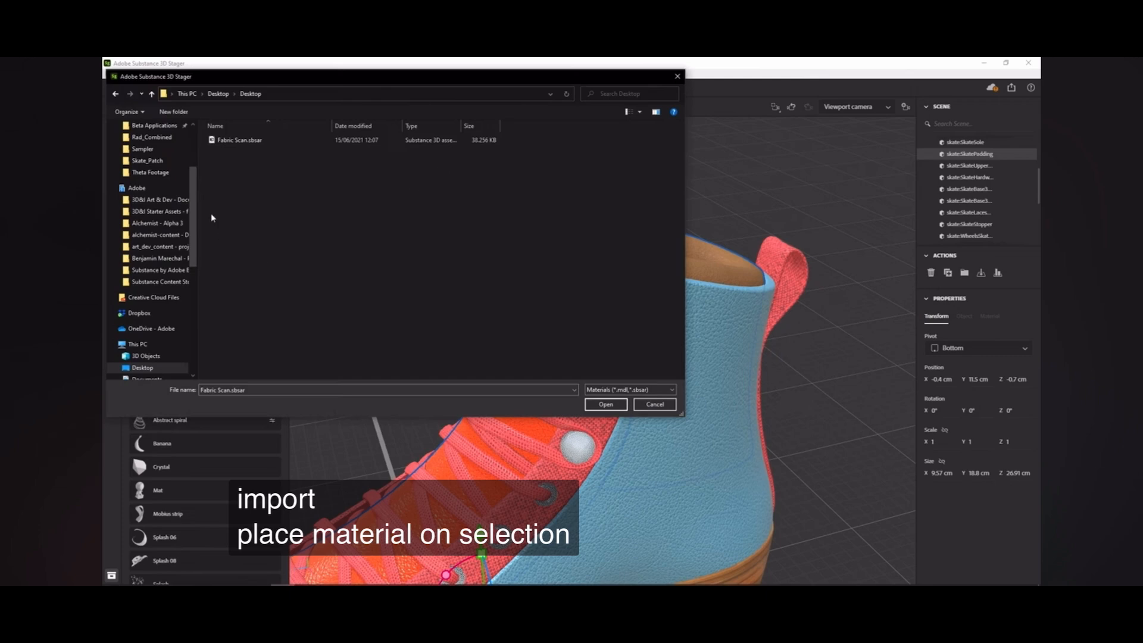
left_click(242, 141)
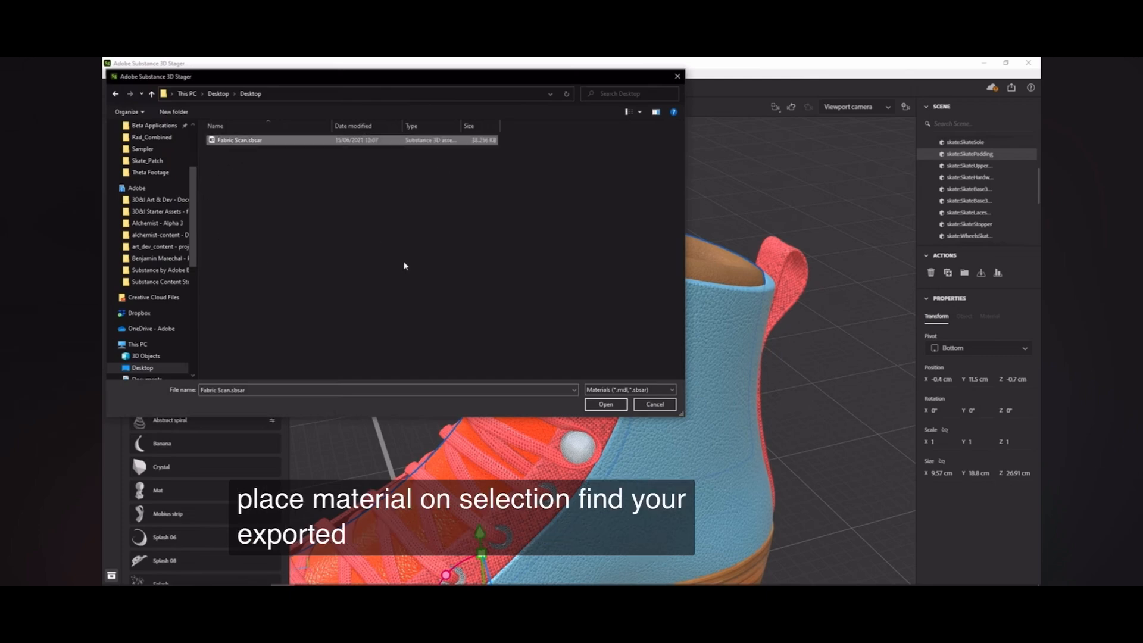
left_click(606, 405)
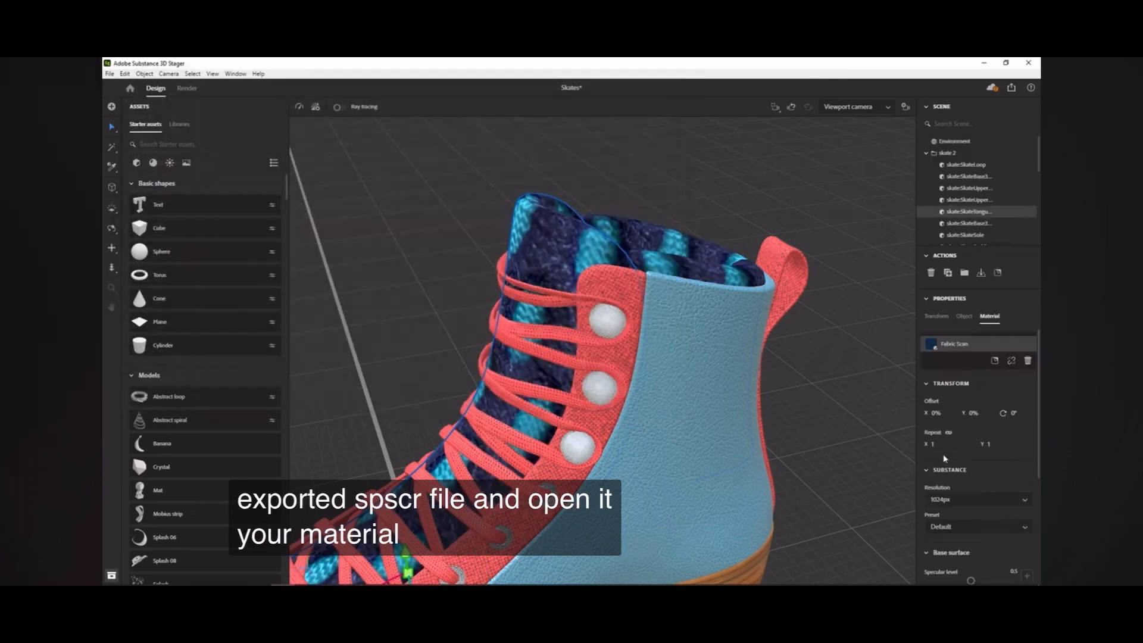
Step: Increase the Fabric Scan material's repeat for a finer weave on the tongue and padding, and inspect the fabric up close
left_click_drag(945, 451, 1134, 451)
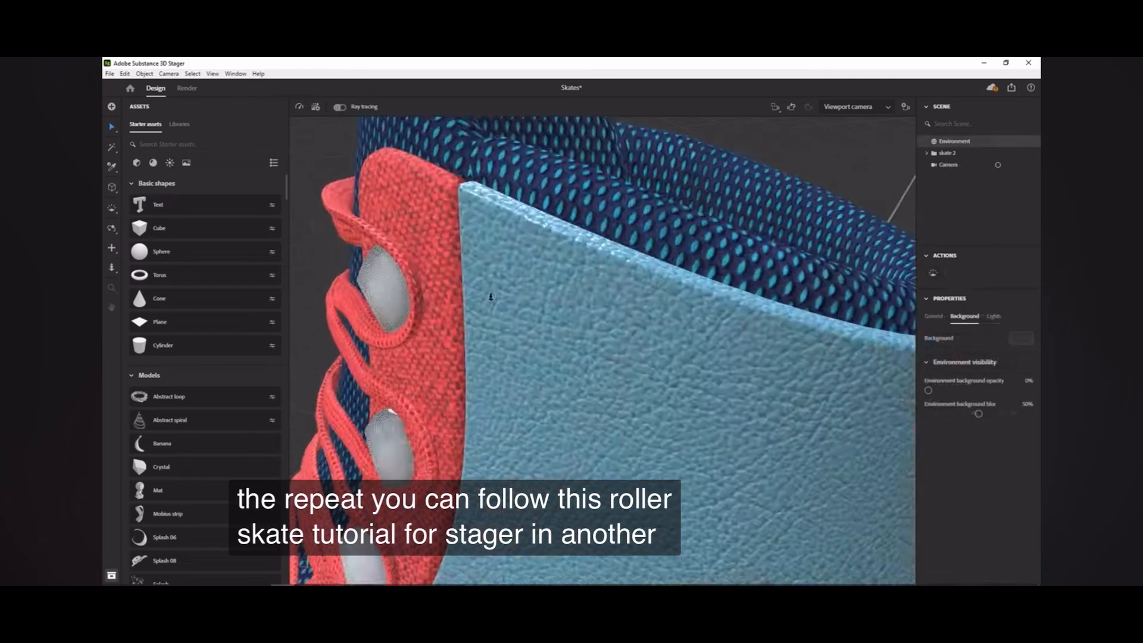
right_click_drag(491, 297, 491, 268, "alt")
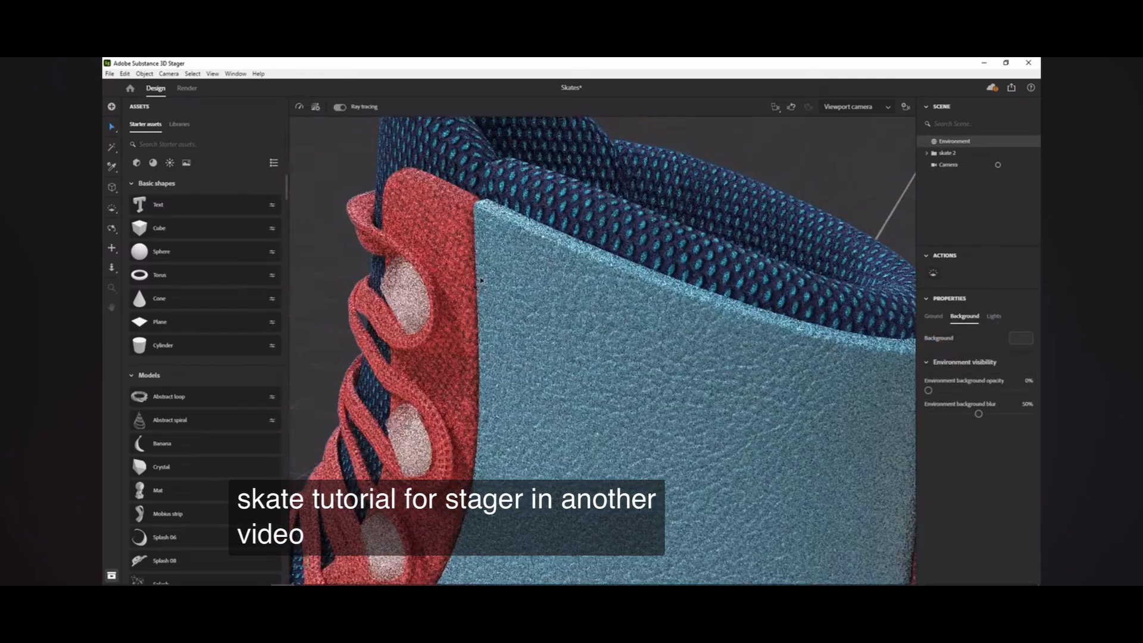